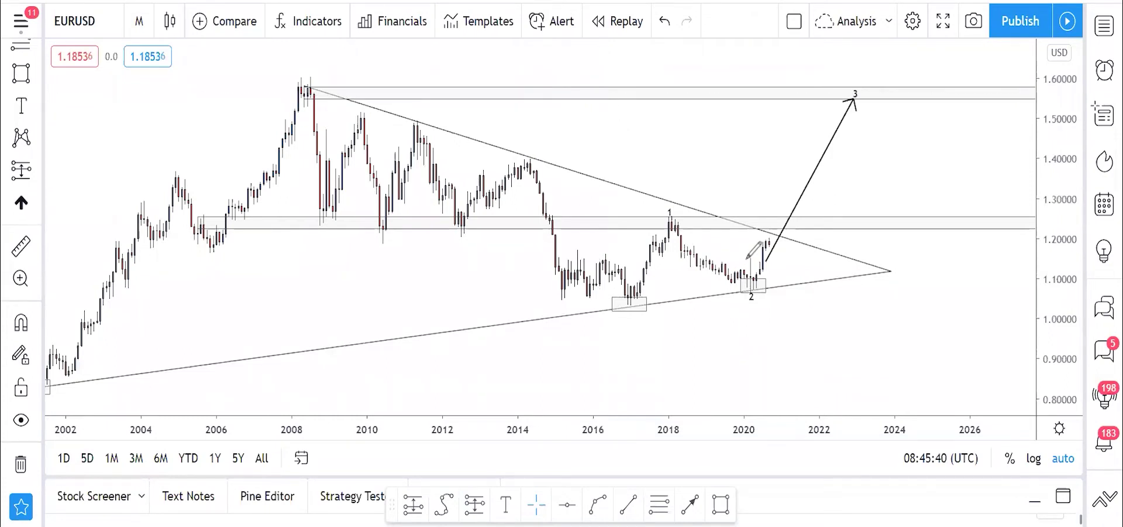
Brush a freehand upward path from the 2020 candles and circle the 2014, 2011 and 2008 peaks.
{"action": "left_click_drag", "start_coordinate": [746, 260], "coordinate": [772, 240]}
{"action": "mouse_move", "coordinate": [769, 248]}
{"action": "left_mouse_down"}
{"action": "mouse_move", "coordinate": [776, 261]}
{"action": "mouse_move", "coordinate": [861, 113]}
{"action": "left_mouse_up"}
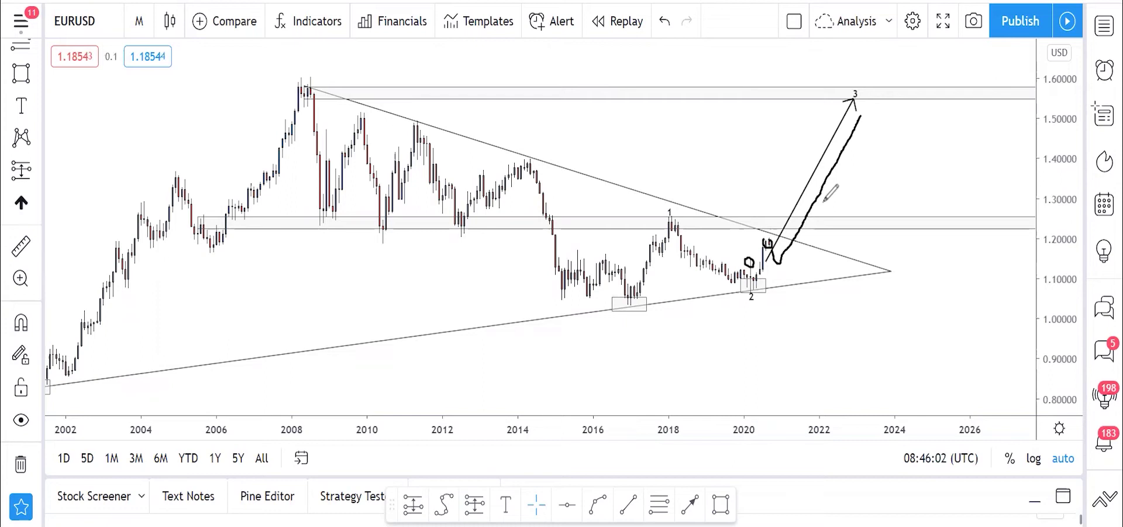
{"action": "mouse_move", "coordinate": [526, 155]}
{"action": "left_mouse_down"}
{"action": "mouse_move", "coordinate": [541, 160]}
{"action": "mouse_move", "coordinate": [528, 153]}
{"action": "left_mouse_up"}
{"action": "mouse_move", "coordinate": [414, 126]}
{"action": "left_mouse_down"}
{"action": "mouse_move", "coordinate": [422, 115]}
{"action": "mouse_move", "coordinate": [412, 123]}
{"action": "left_mouse_up"}
{"action": "mouse_move", "coordinate": [308, 83]}
{"action": "left_mouse_down"}
{"action": "mouse_move", "coordinate": [310, 95]}
{"action": "mouse_move", "coordinate": [320, 83]}
{"action": "left_mouse_up"}
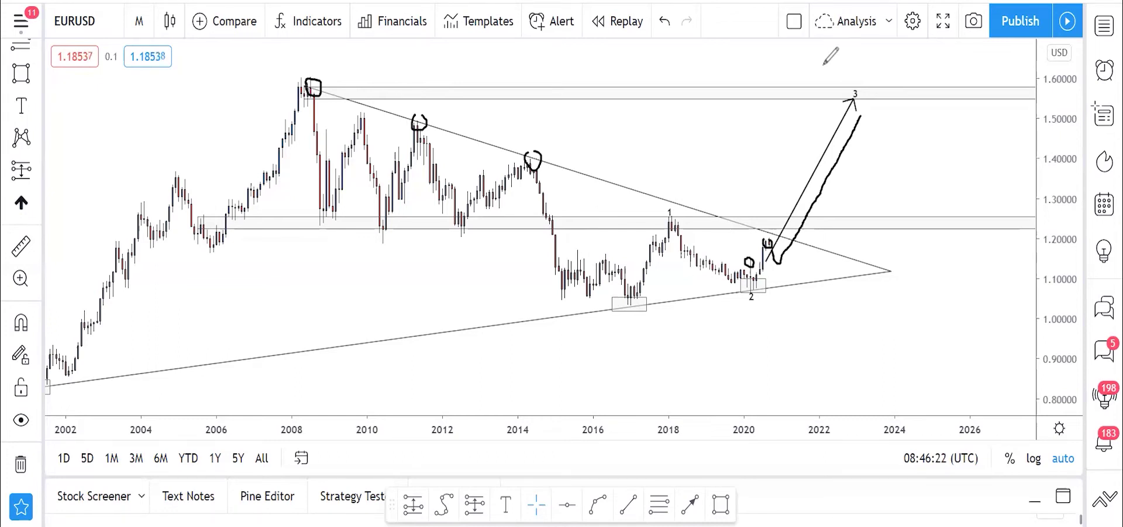
Clear the brush marks and load the OANDA EURUSD chart via symbol search.
{"action": "key", "text": "e"}
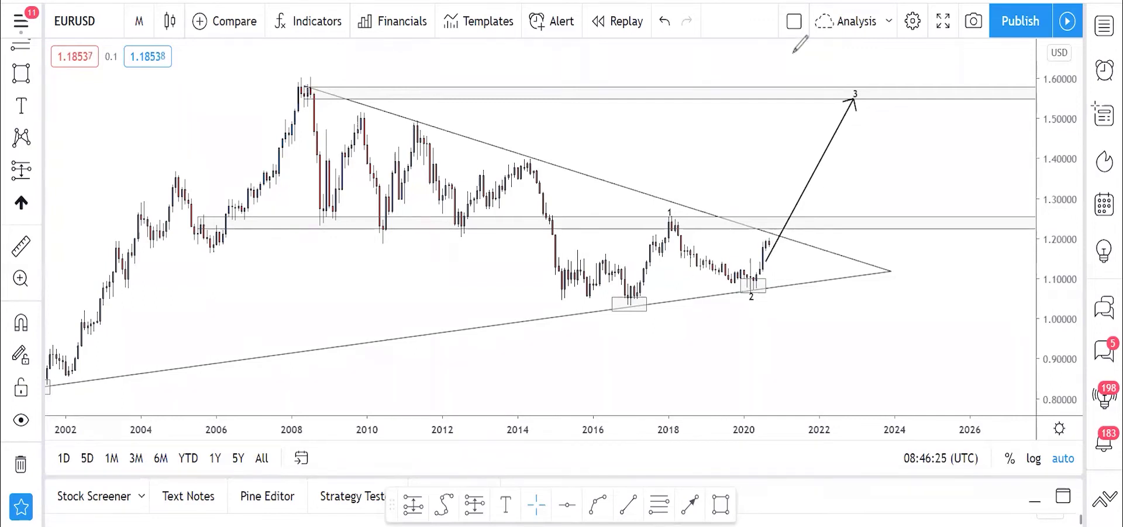
{"action": "left_click", "coordinate": [117, 30]}
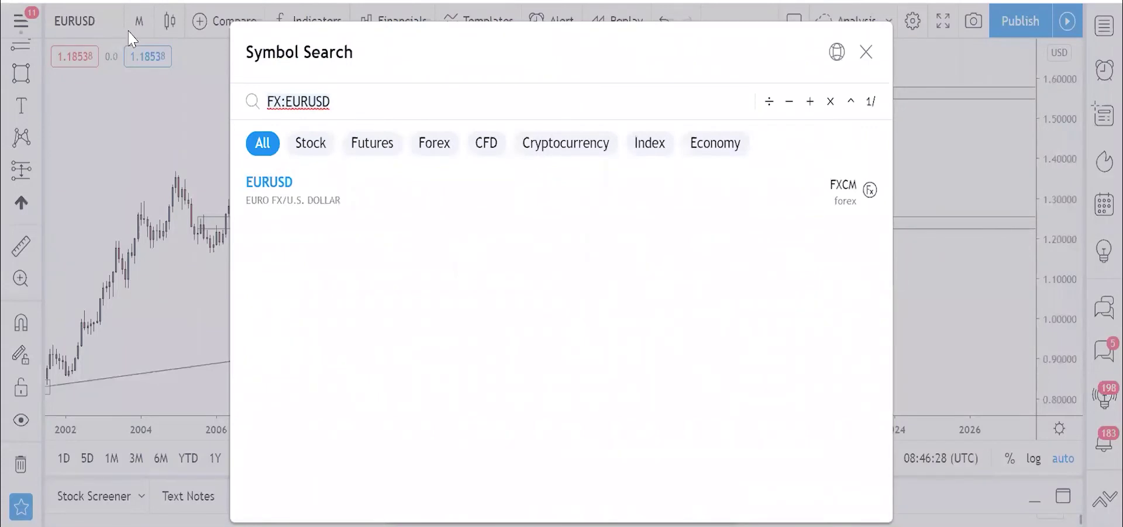
{"action": "type", "text": "EU"}
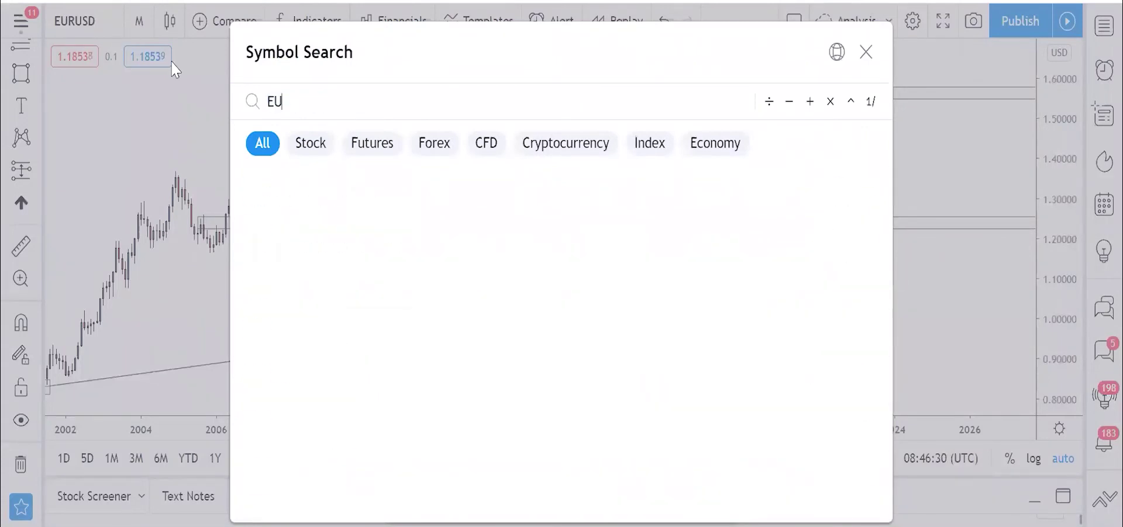
{"action": "type", "text": "RUSD"}
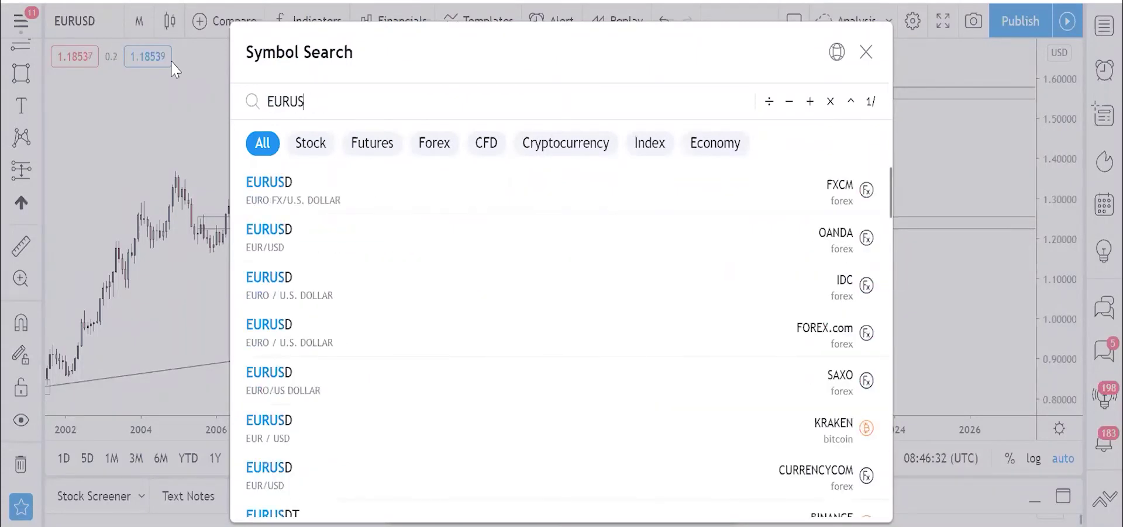
{"action": "left_click", "coordinate": [321, 248]}
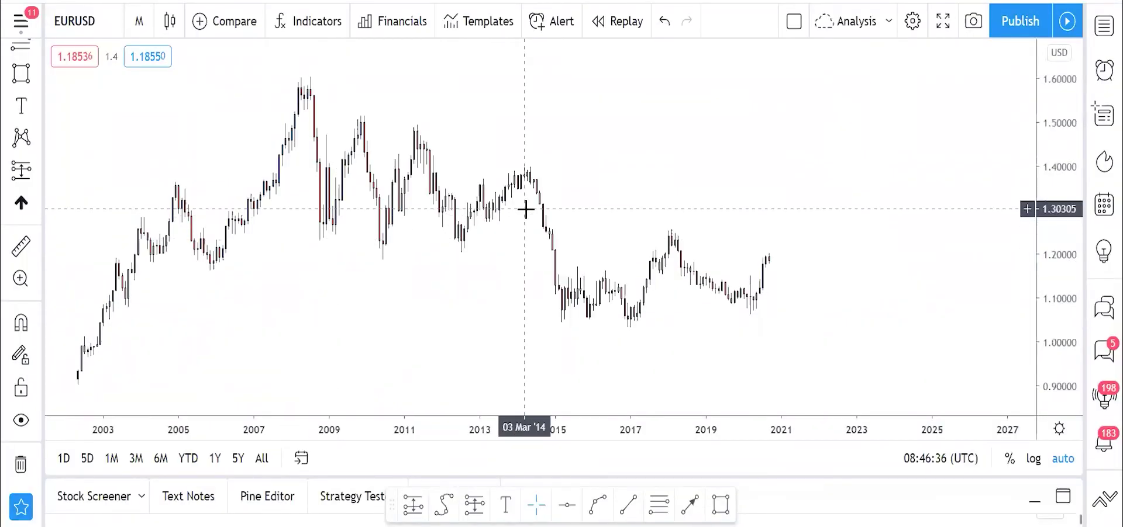
Switch to daily candles and frame April to September 2020.
{"action": "left_click", "coordinate": [139, 21]}
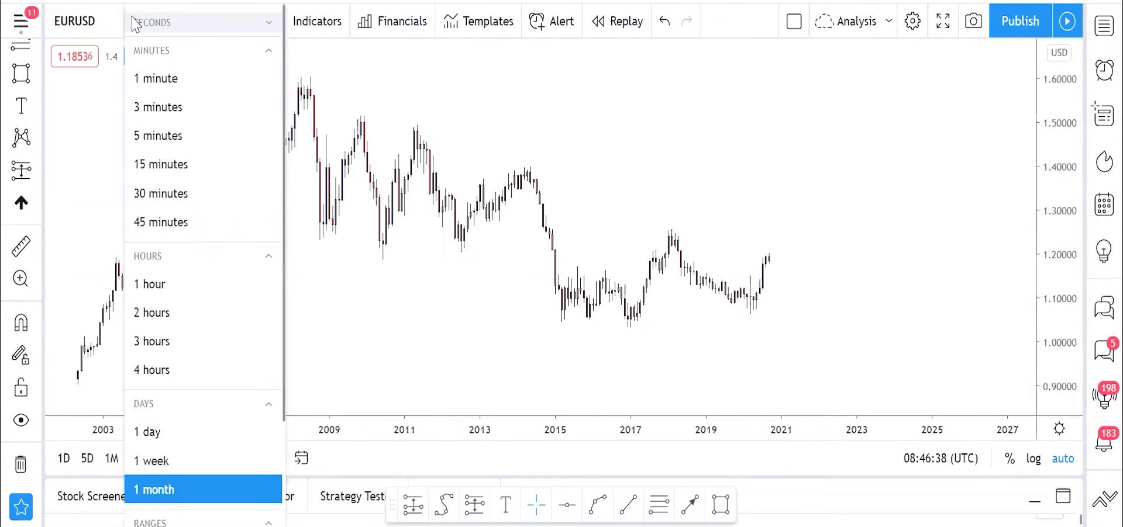
{"action": "left_click", "coordinate": [153, 433]}
{"action": "scroll", "coordinate": [649, 297], "scroll_direction": "up", "scroll_amount": 8}
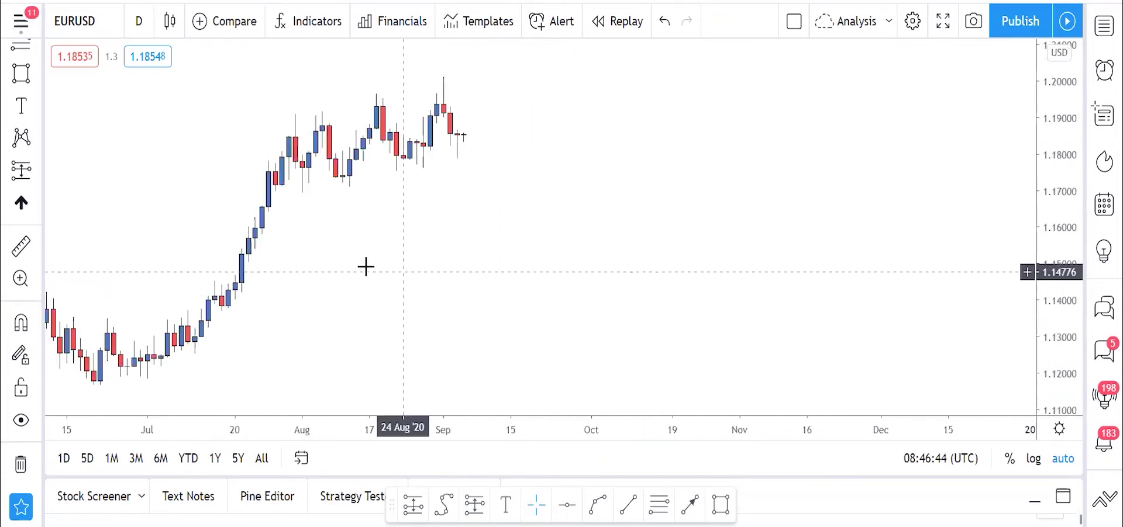
{"action": "left_click_drag", "start_coordinate": [306, 250], "coordinate": [662, 261]}
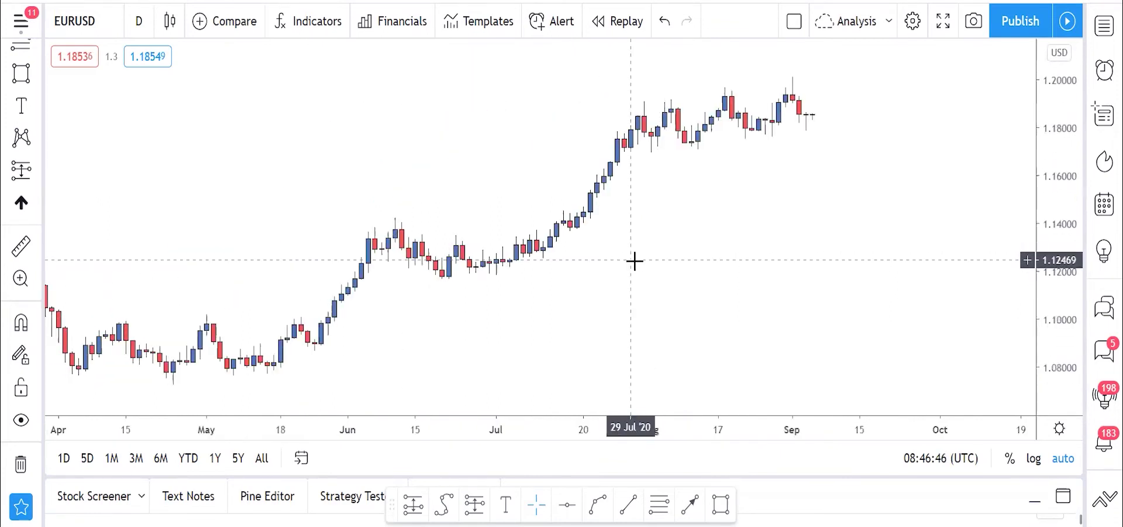
Draw a rectangle support zone near 1.134–1.141 from the June high to mid-October.
{"action": "left_click", "coordinate": [720, 504]}
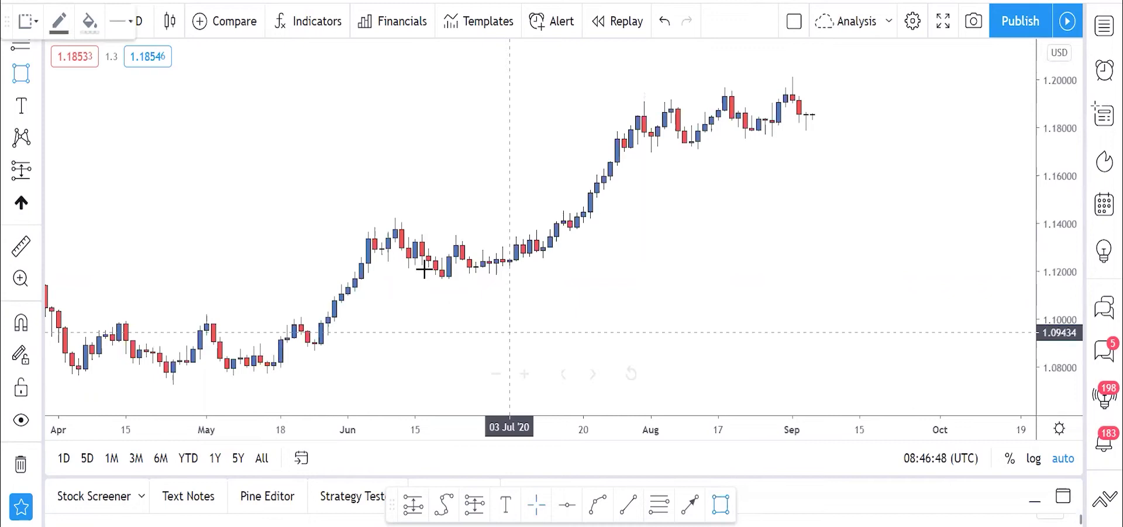
{"action": "left_click", "coordinate": [395, 238]}
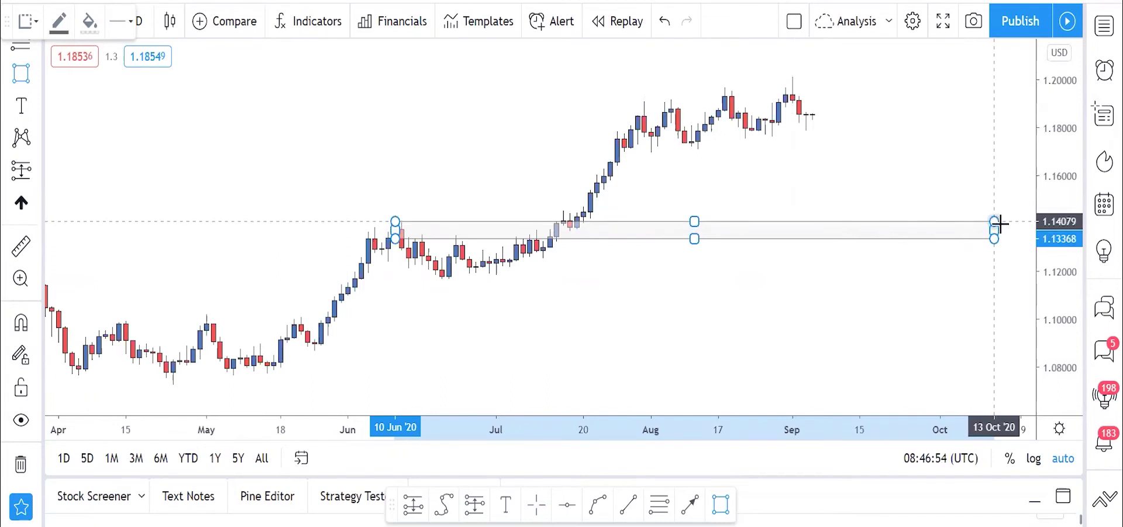
{"action": "left_click", "coordinate": [982, 188]}
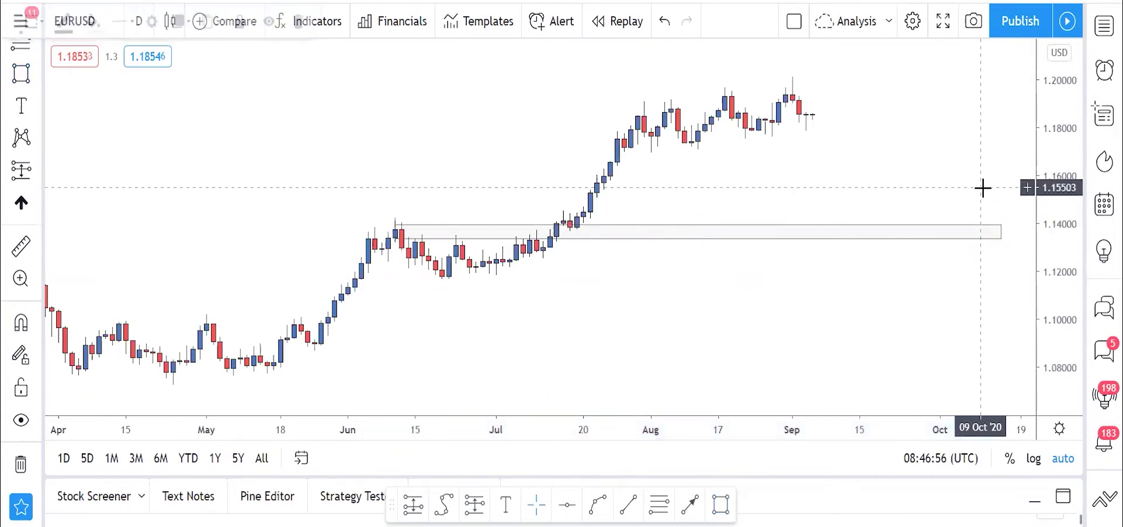
Draw a projected drop line into the zone and an arrow rising above 1.20.
{"action": "left_click", "coordinate": [628, 504]}
{"action": "left_click", "coordinate": [813, 132]}
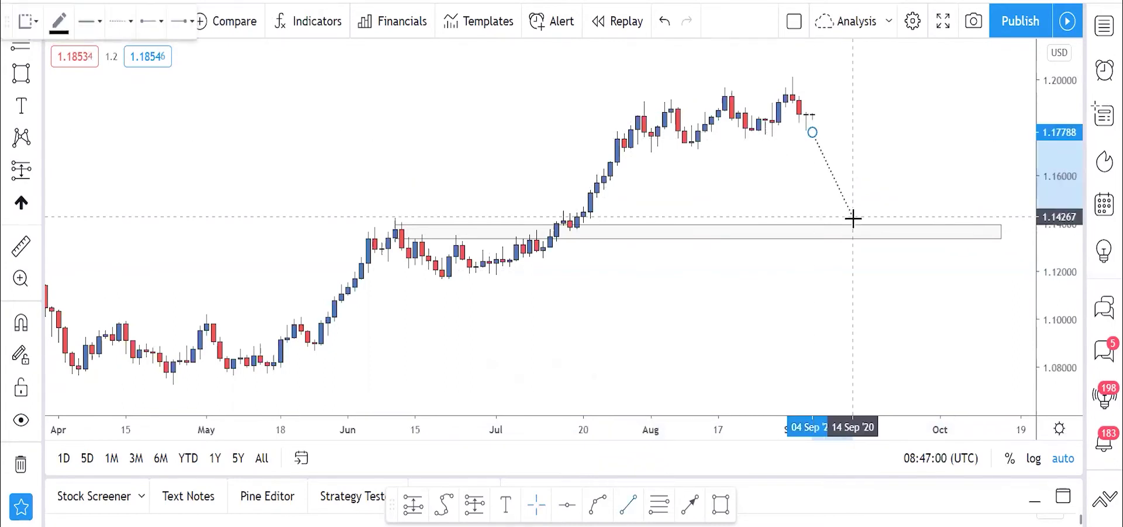
{"action": "left_click", "coordinate": [853, 219]}
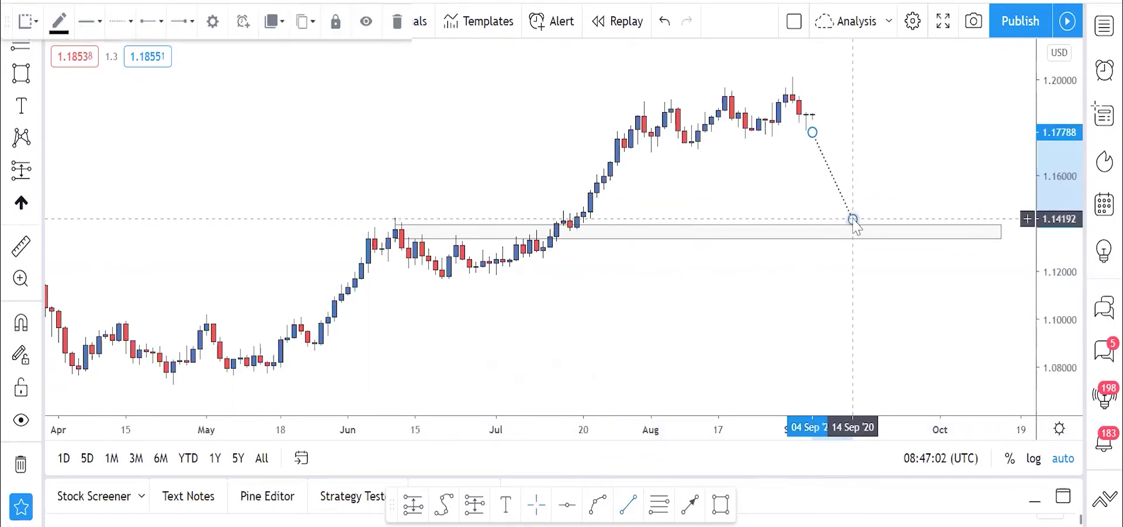
{"action": "left_click", "coordinate": [690, 504]}
{"action": "left_click", "coordinate": [859, 222]}
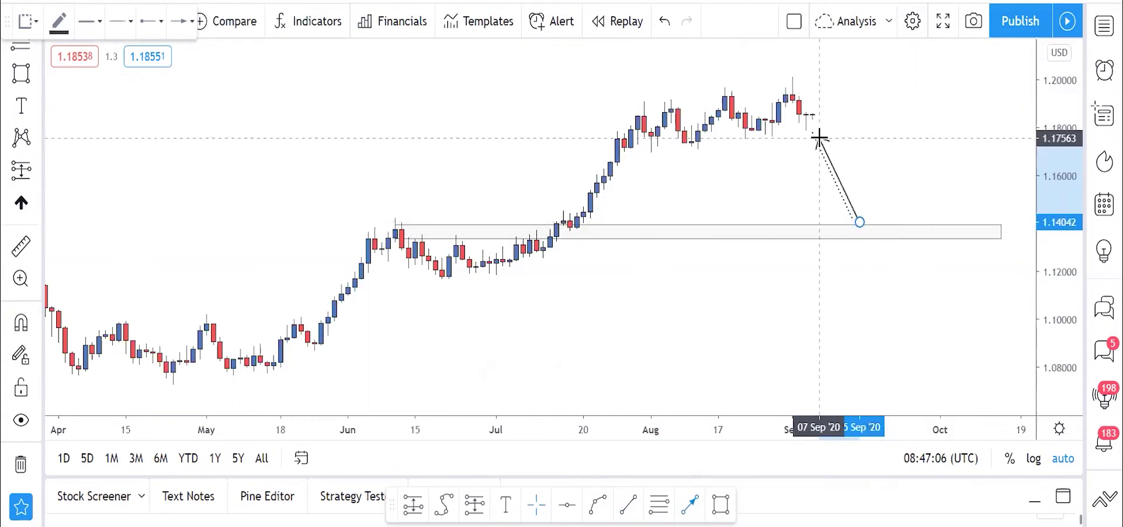
{"action": "left_click", "coordinate": [931, 41]}
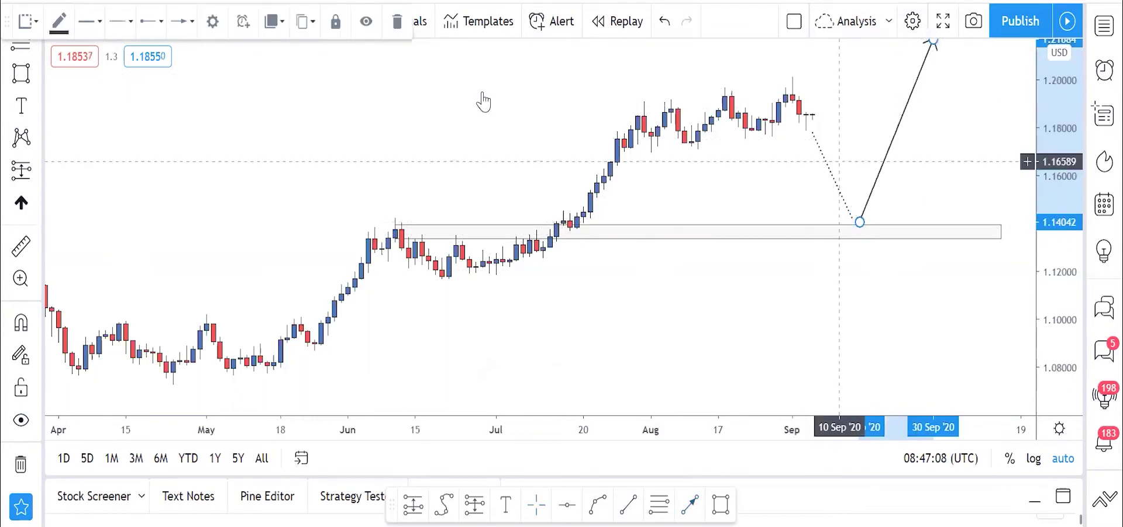
Delete the upward arrow and the dotted projected drop line.
{"action": "left_click", "coordinate": [397, 22]}
{"action": "left_click", "coordinate": [830, 179]}
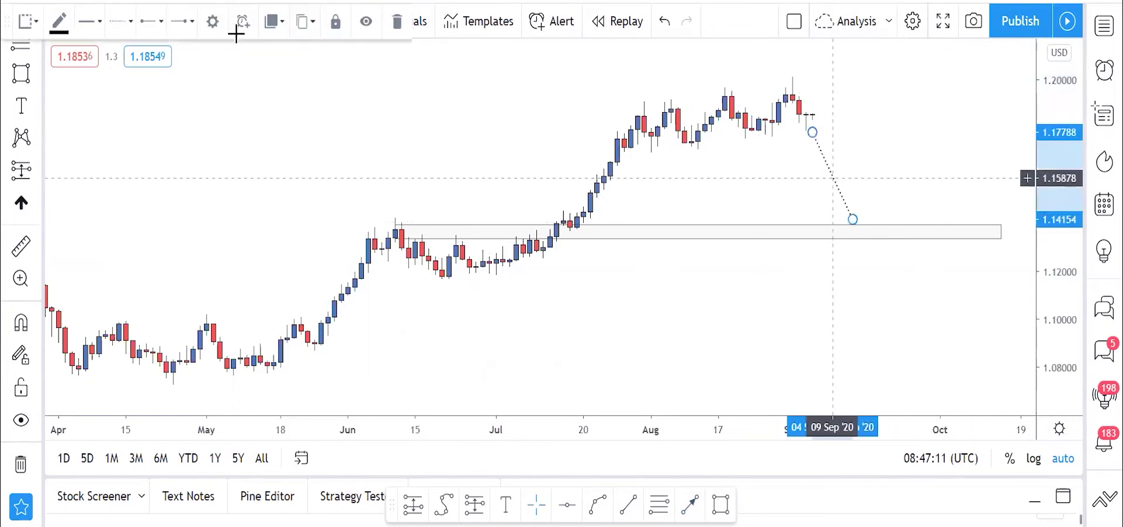
{"action": "left_click", "coordinate": [397, 23]}
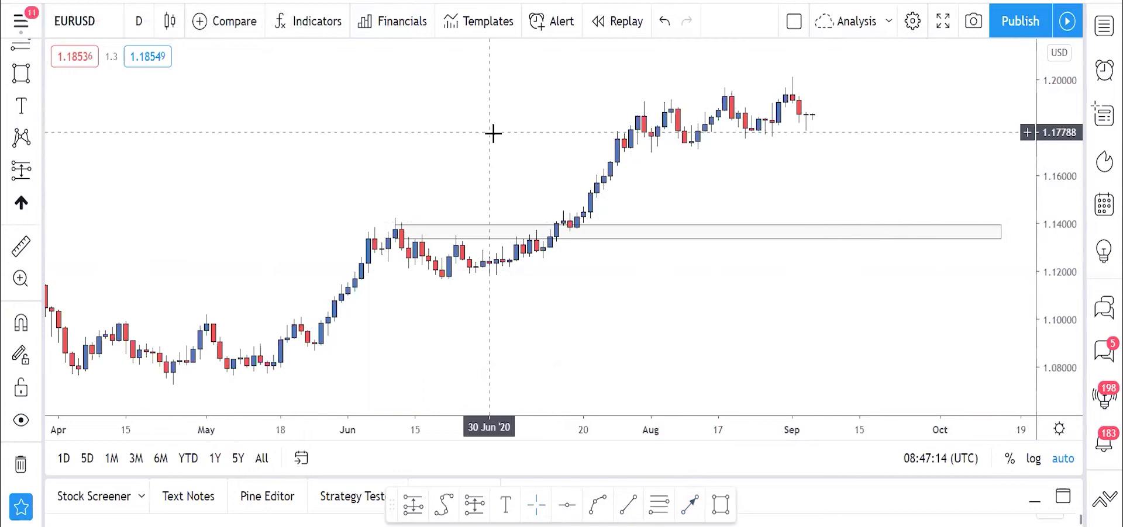
Finish the channel line at the early-September high and add the lower line from late July to early September.
{"action": "left_click", "coordinate": [628, 511]}
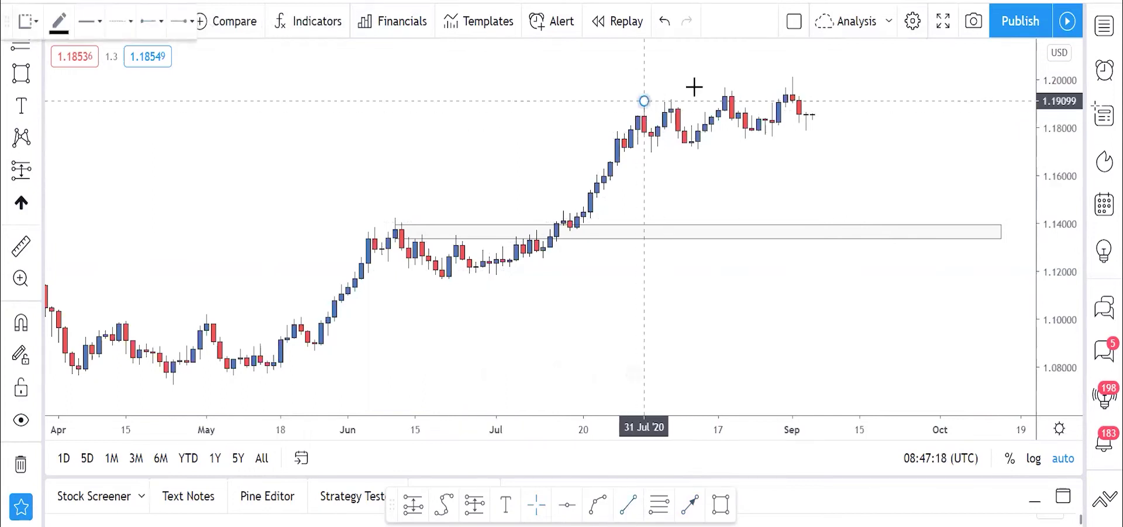
{"action": "left_click", "coordinate": [812, 73]}
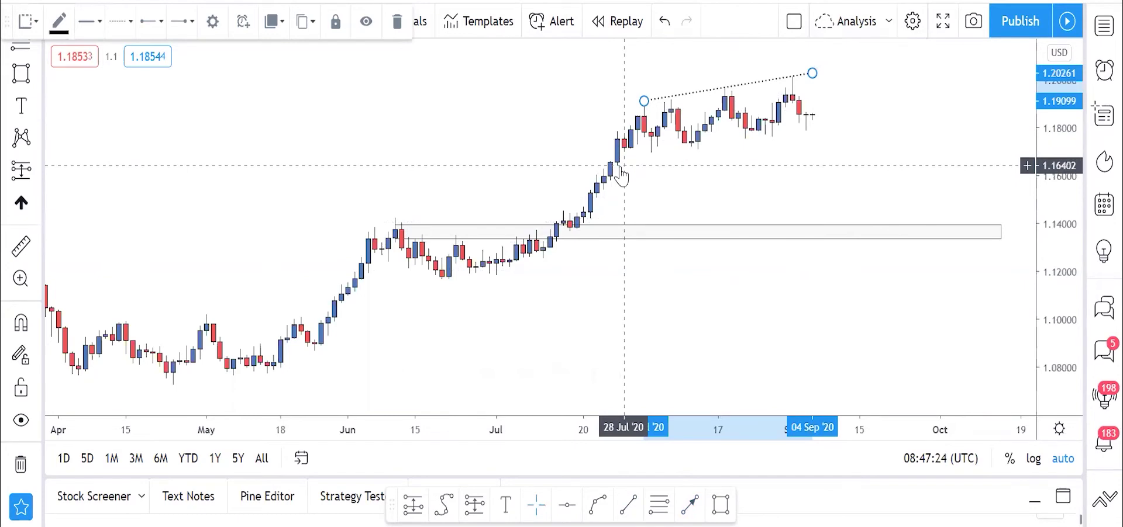
{"action": "left_click_drag", "start_coordinate": [618, 174], "coordinate": [659, 202]}
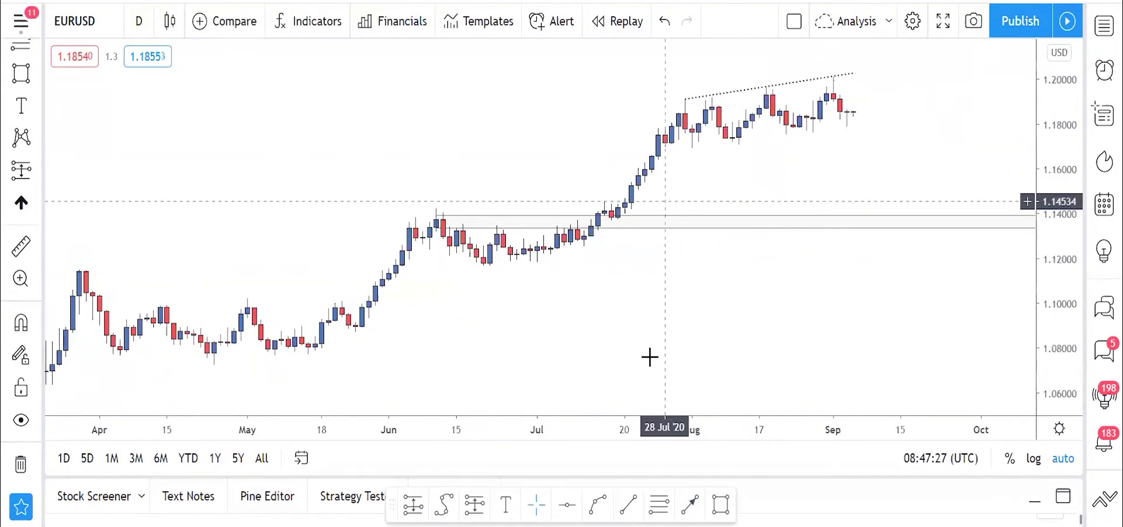
{"action": "left_click", "coordinate": [627, 509]}
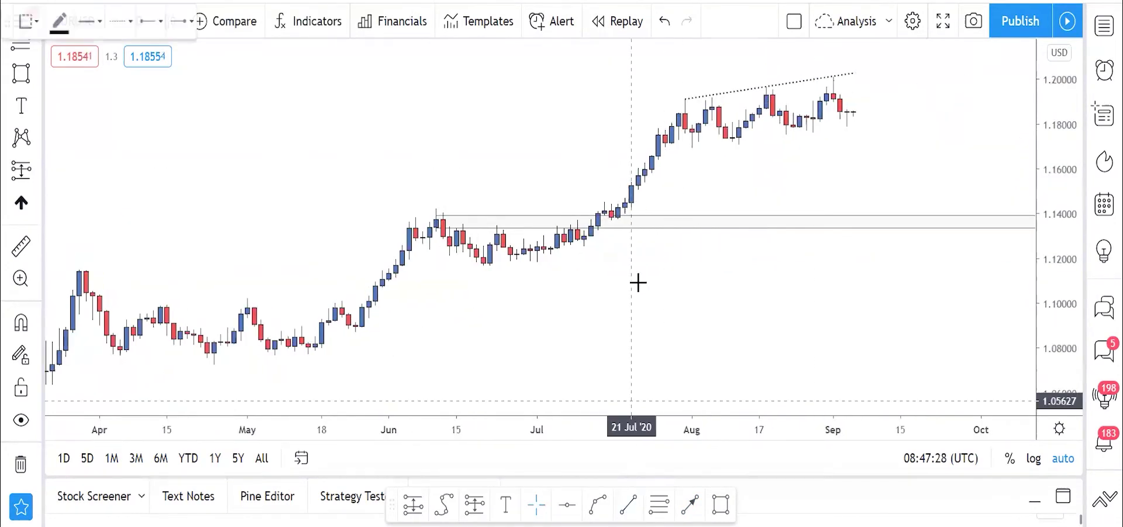
{"action": "left_click", "coordinate": [660, 161]}
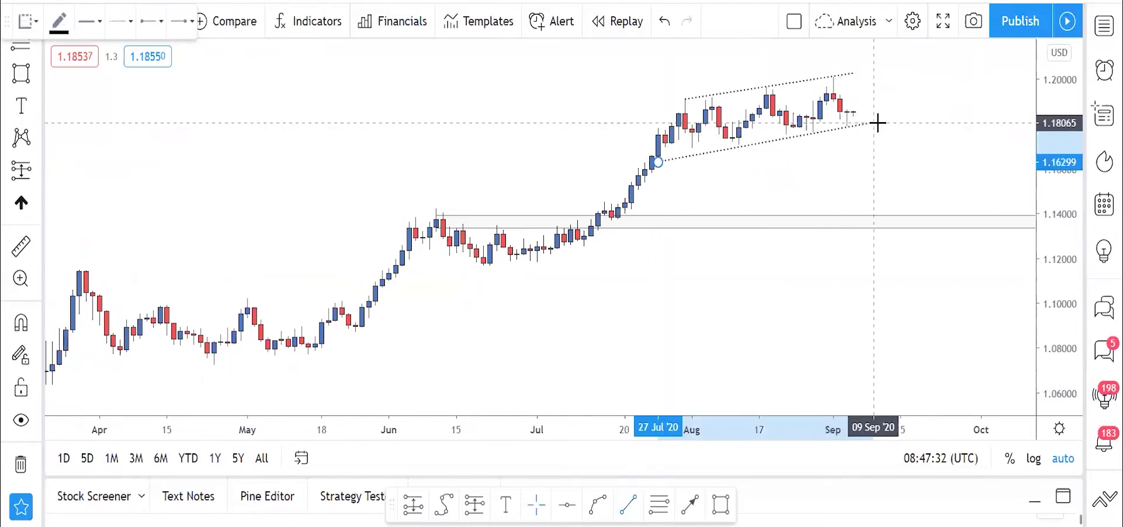
{"action": "left_click", "coordinate": [873, 123]}
{"action": "left_click", "coordinate": [938, 113]}
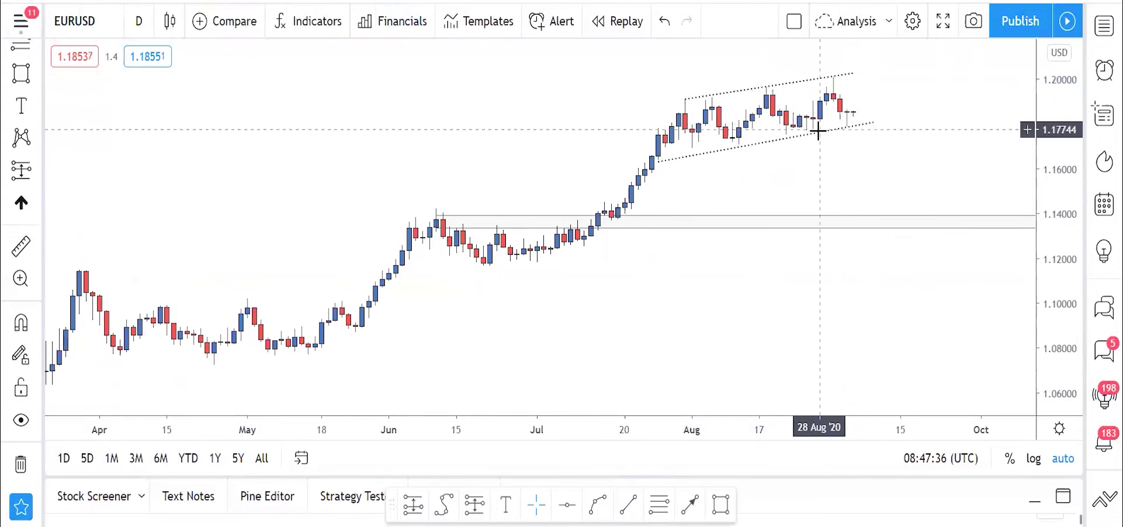
Zoom in, draw an arrow at the early-September candles, then undo it.
{"action": "scroll", "coordinate": [819, 133], "scroll_direction": "up", "scroll_amount": 3}
{"action": "scroll", "coordinate": [818, 133], "scroll_direction": "up", "scroll_amount": 2}
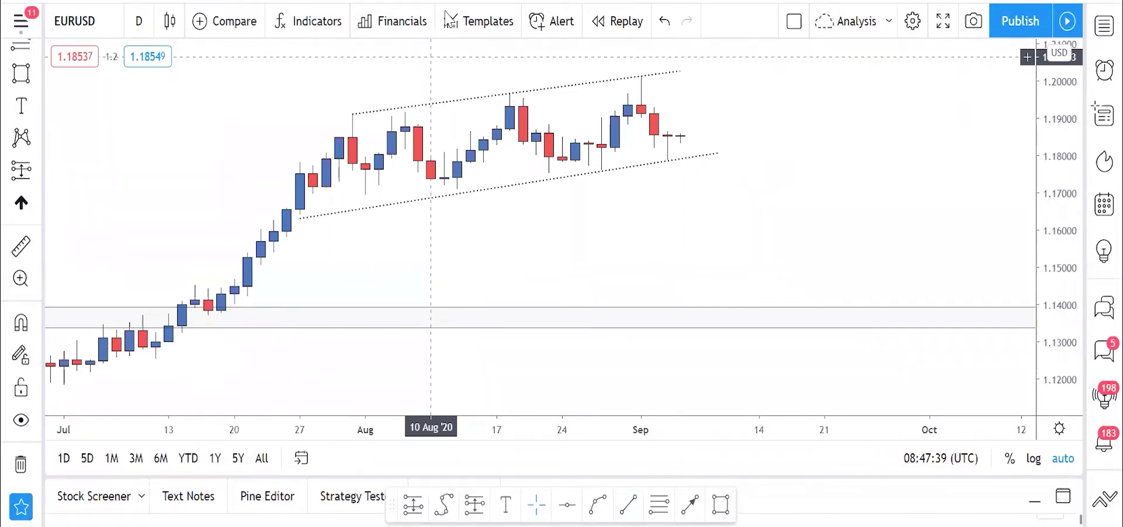
{"action": "mouse_move", "coordinate": [694, 92]}
{"action": "left_mouse_down"}
{"action": "mouse_move", "coordinate": [652, 92]}
{"action": "mouse_move", "coordinate": [671, 161]}
{"action": "left_mouse_up"}
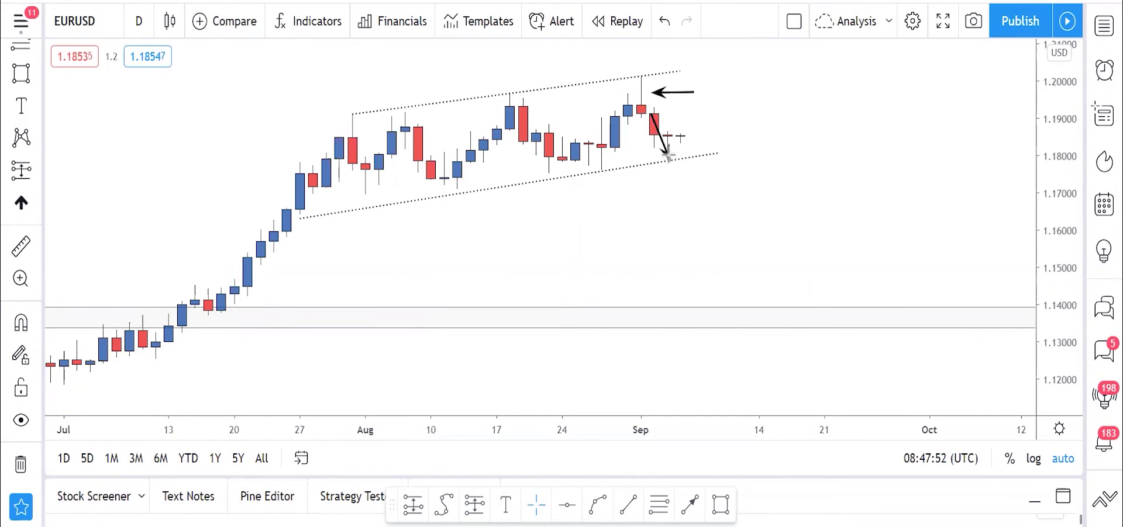
{"action": "key", "text": "ctrl+z"}
{"action": "key", "text": "ctrl+z"}
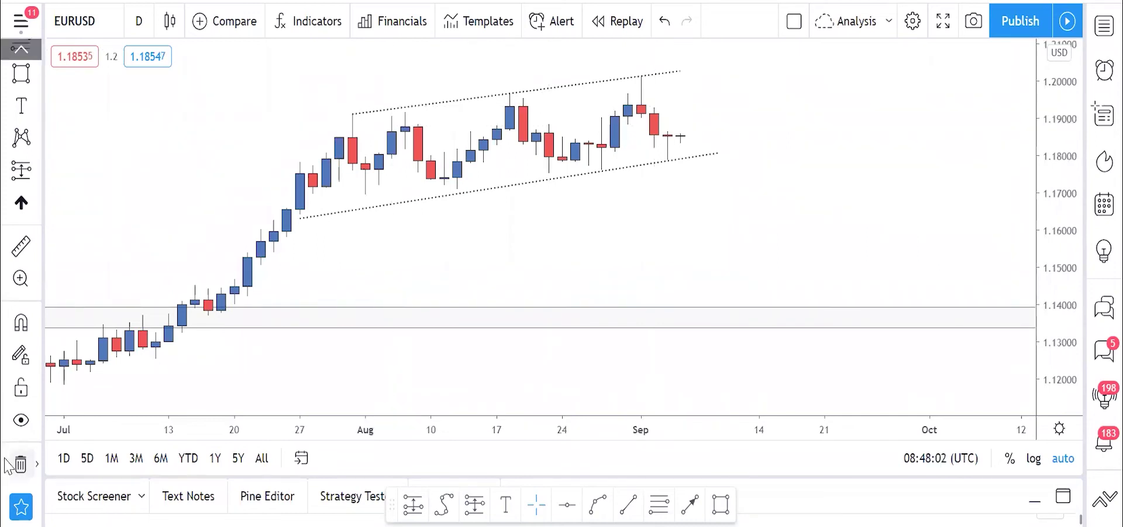
Remove all drawings and switch EURUSD to 4-hour candles showing earlier history.
{"action": "left_click", "coordinate": [24, 466]}
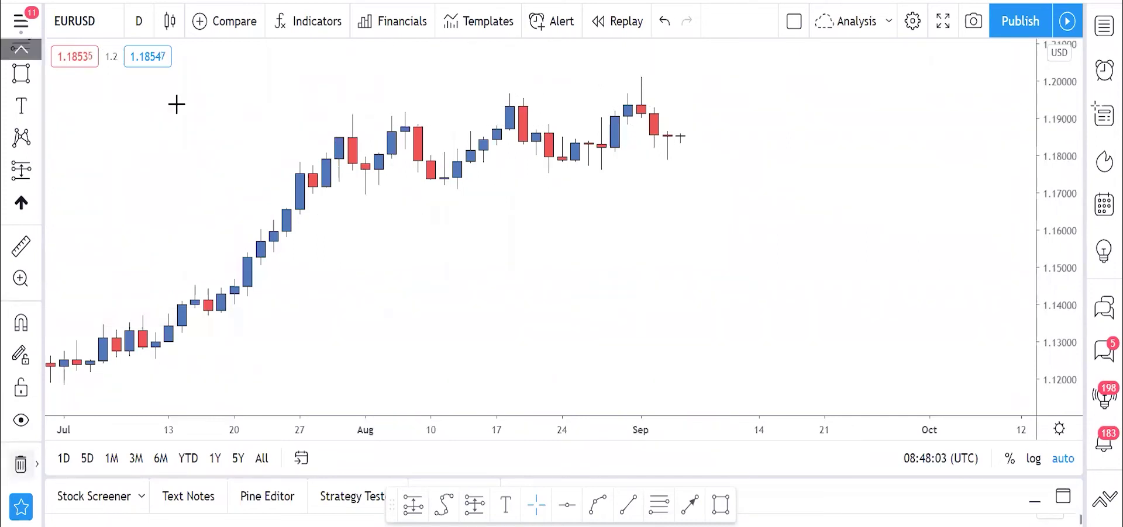
{"action": "left_click", "coordinate": [139, 21]}
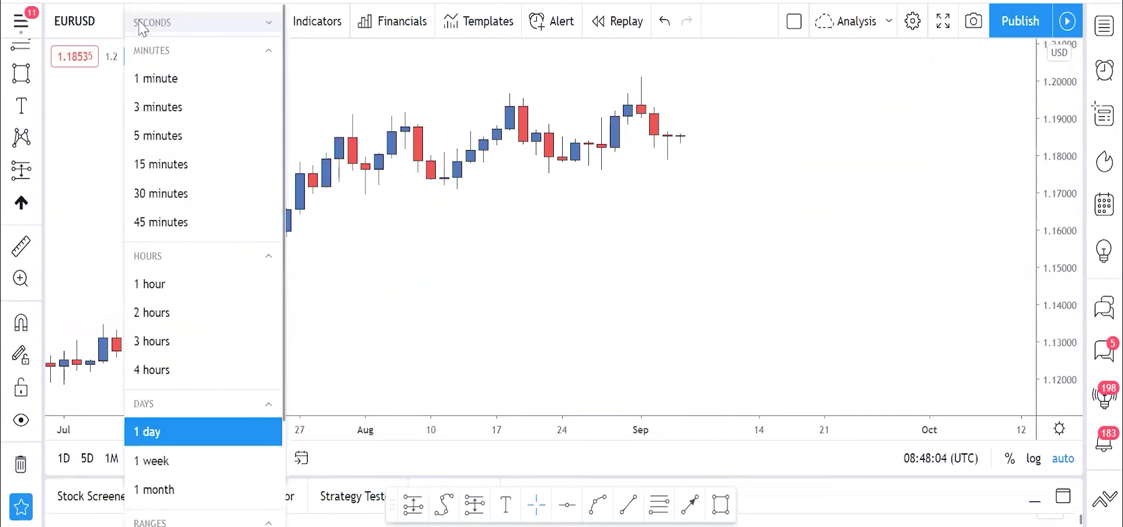
{"action": "left_click", "coordinate": [151, 378]}
{"action": "scroll", "coordinate": [513, 325], "scroll_direction": "up", "scroll_amount": 5}
{"action": "scroll", "coordinate": [515, 317], "scroll_direction": "down", "scroll_amount": 10}
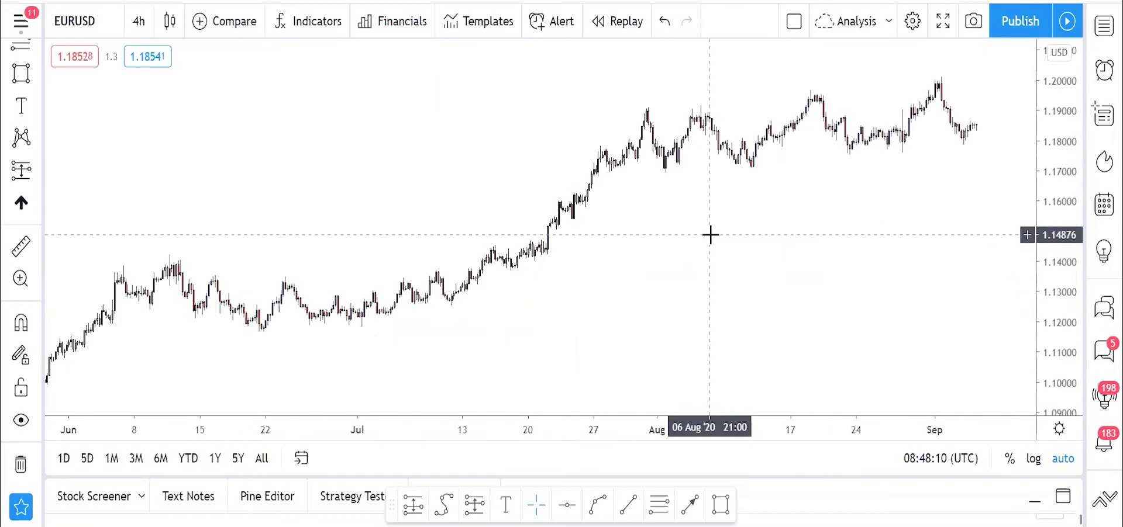
{"action": "left_click_drag", "start_coordinate": [710, 235], "coordinate": [672, 243]}
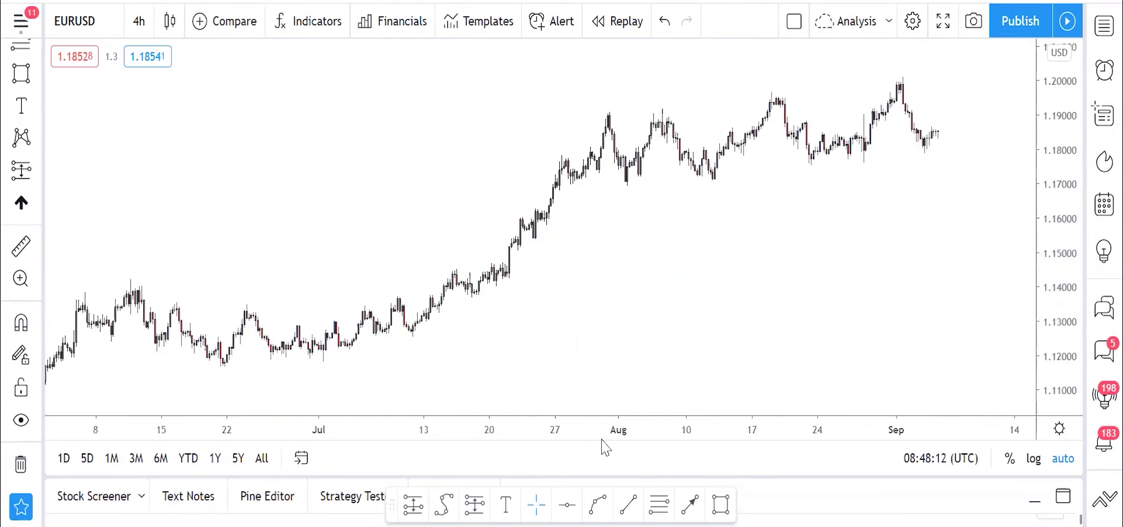
Draw a support zone around 1.134–1.138 from the 10 Jun candle to 22 Sep.
{"action": "left_click", "coordinate": [720, 504]}
{"action": "left_click", "coordinate": [140, 316]}
{"action": "left_click", "coordinate": [737, 293]}
{"action": "left_click_drag", "start_coordinate": [737, 292], "coordinate": [1018, 292]}
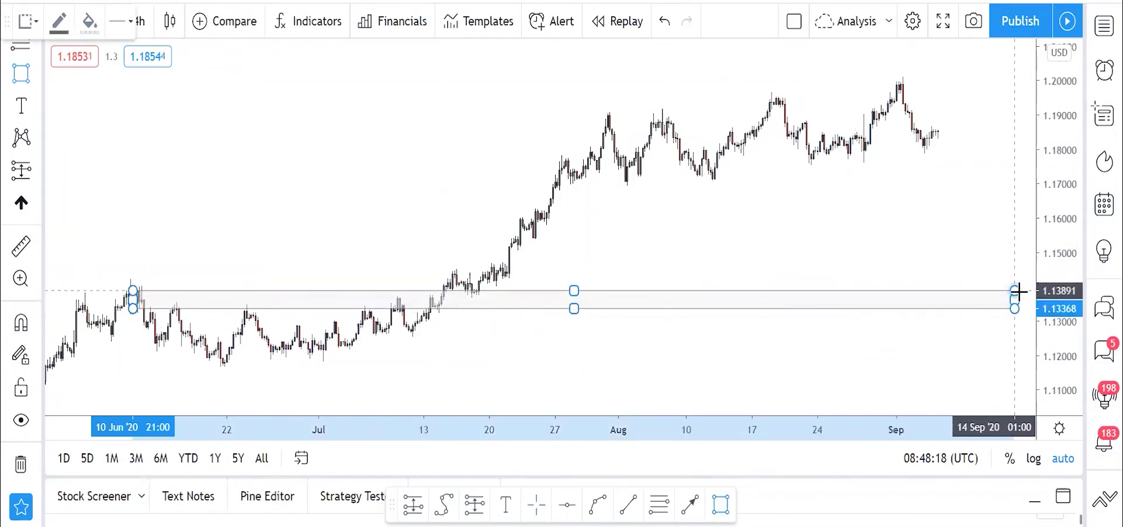
{"action": "left_click", "coordinate": [1028, 293]}
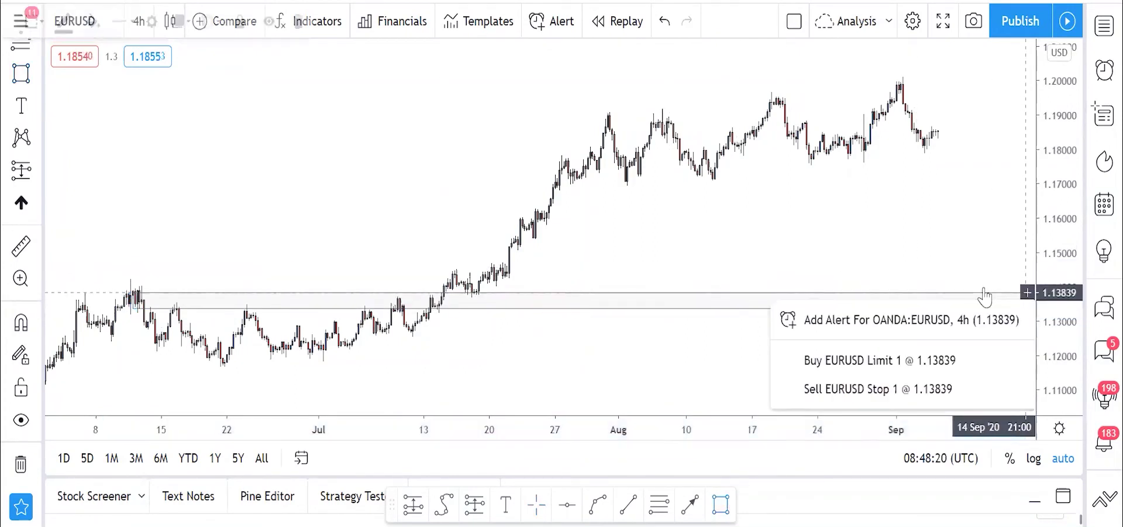
{"action": "left_click_drag", "start_coordinate": [739, 229], "coordinate": [651, 231]}
{"action": "left_click_drag", "start_coordinate": [927, 307], "coordinate": [1002, 310]}
{"action": "left_click", "coordinate": [830, 260]}
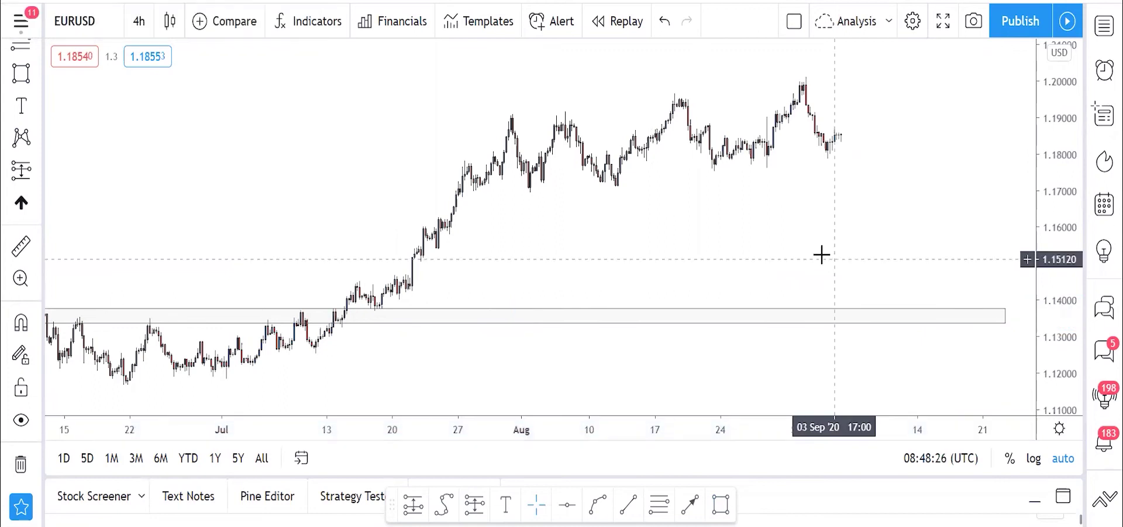
Draw an upper trend line across the late-July and early-September highs and a lower one under the lows.
{"action": "left_click", "coordinate": [636, 514]}
{"action": "left_click", "coordinate": [506, 116]}
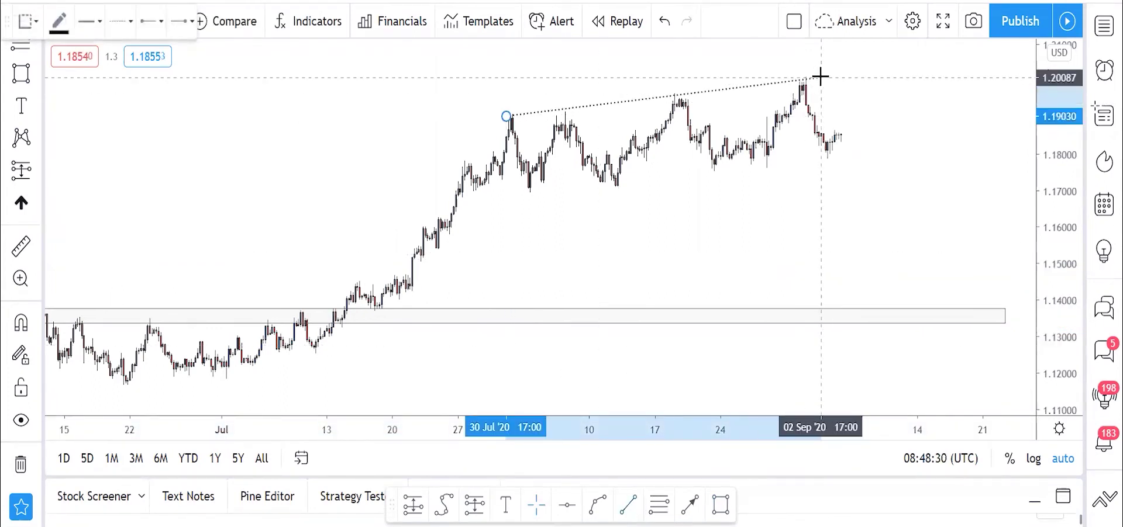
{"action": "left_click", "coordinate": [821, 76]}
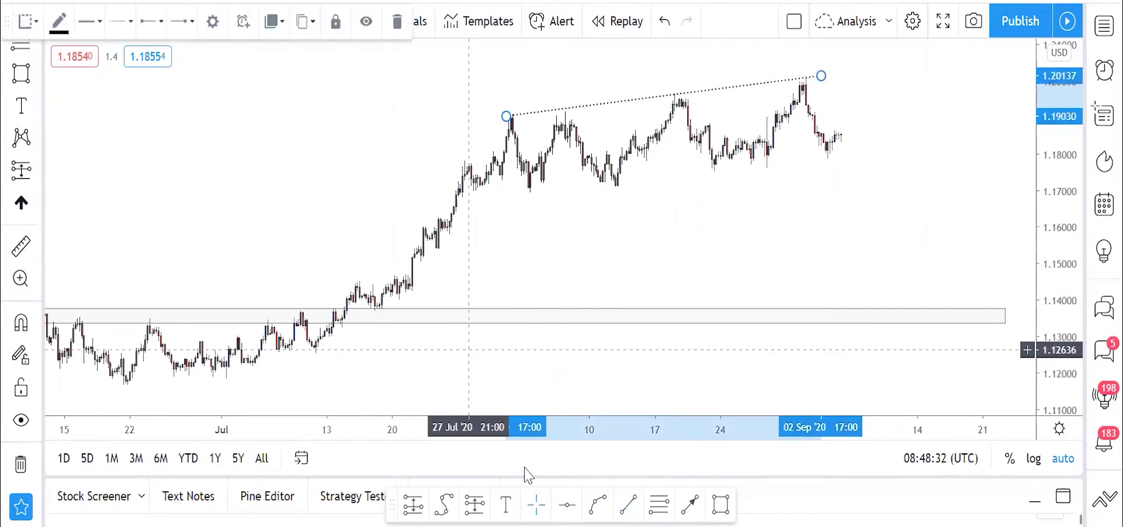
{"action": "left_click", "coordinate": [629, 514]}
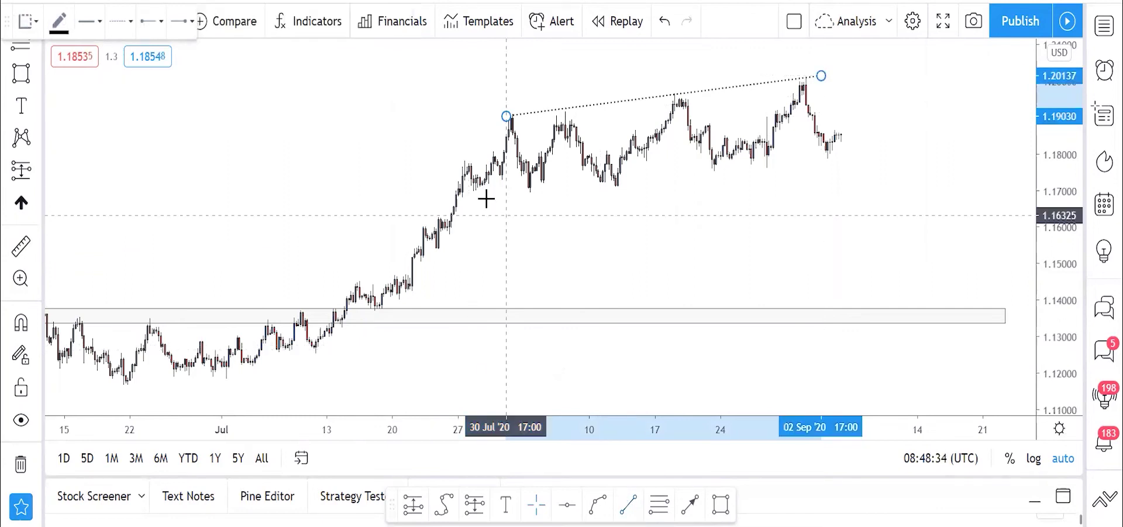
{"action": "left_click", "coordinate": [454, 221]}
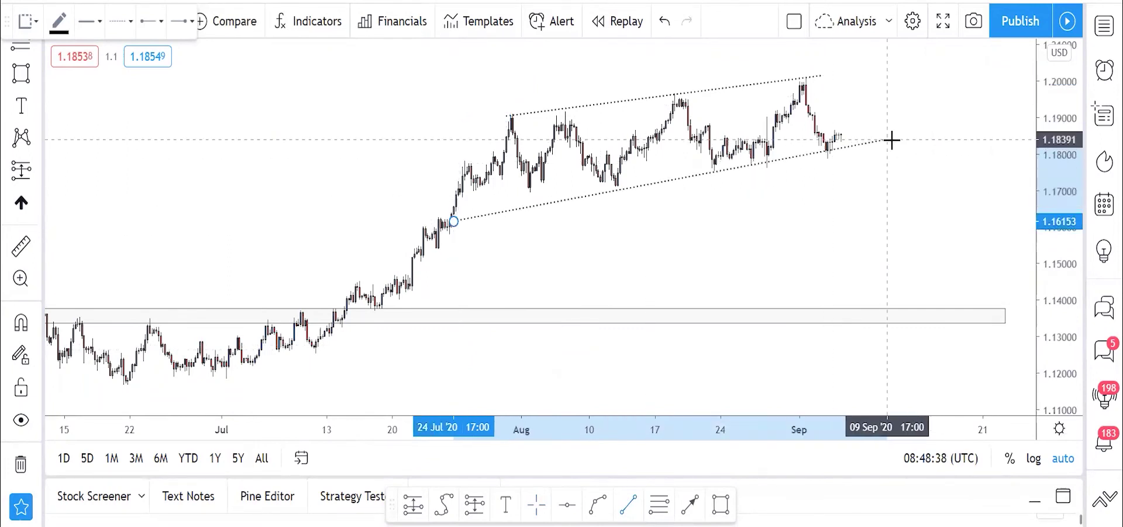
{"action": "left_click", "coordinate": [934, 136]}
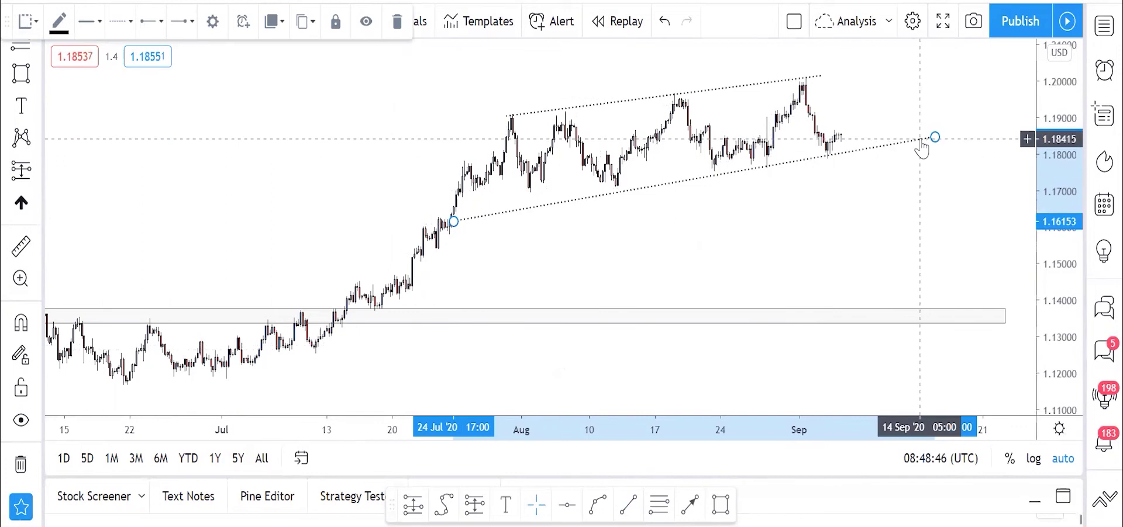
{"action": "left_click", "coordinate": [941, 129]}
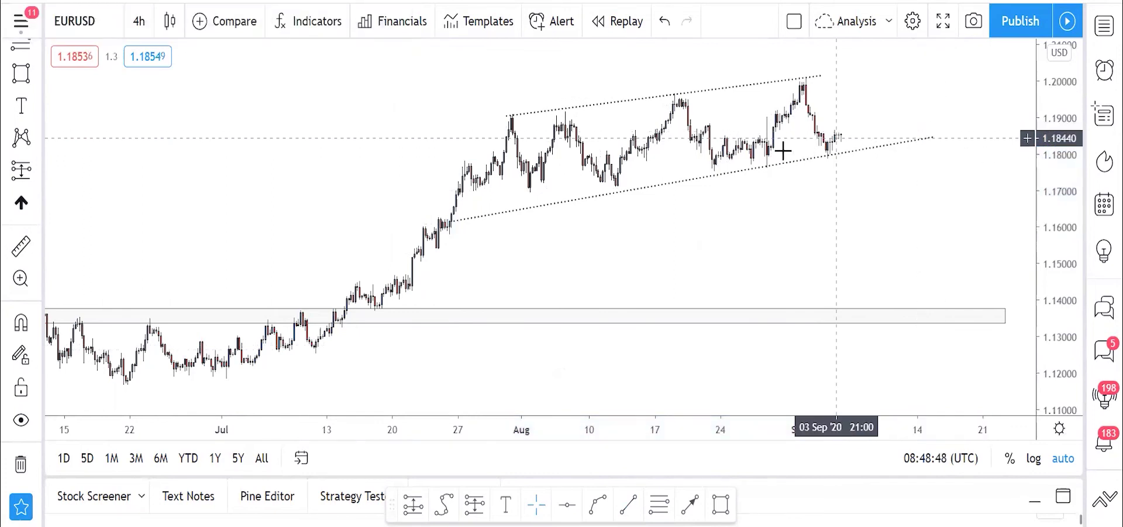
Draw a resistance rectangle around 1.193–1.196 from the 18 Aug high to 22 Sep.
{"action": "left_click", "coordinate": [721, 508]}
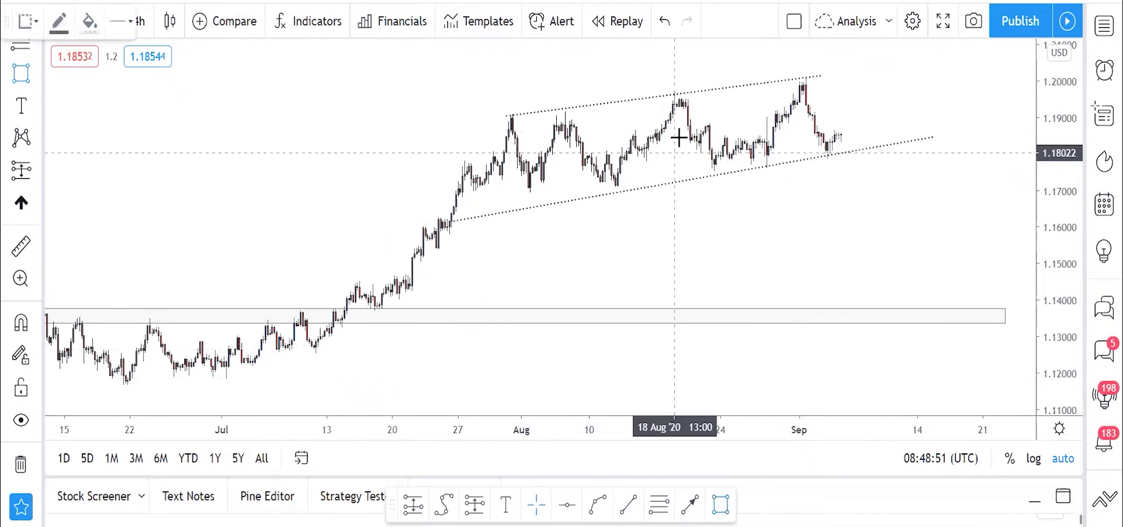
{"action": "left_click", "coordinate": [679, 105]}
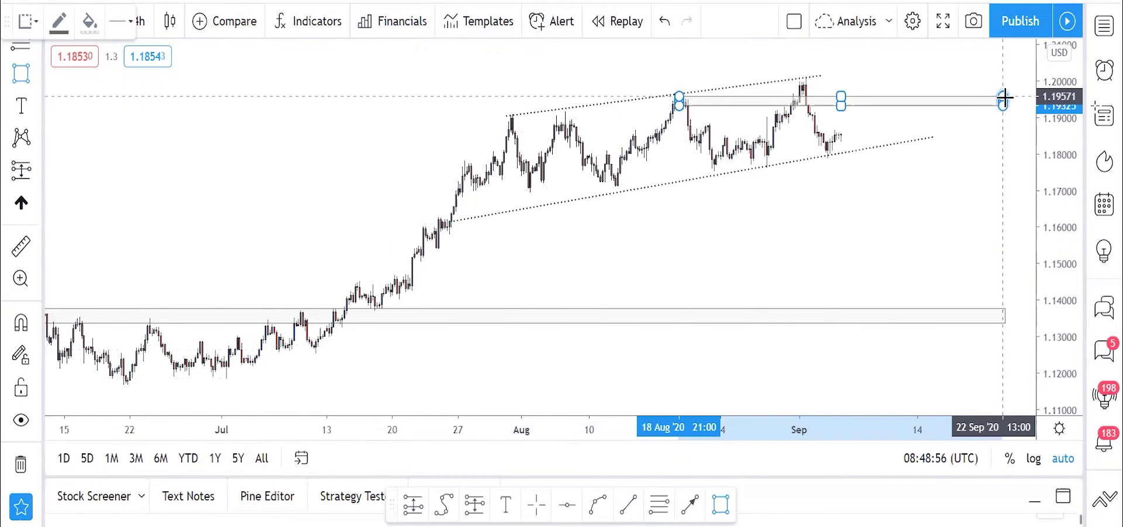
{"action": "left_click", "coordinate": [1005, 95]}
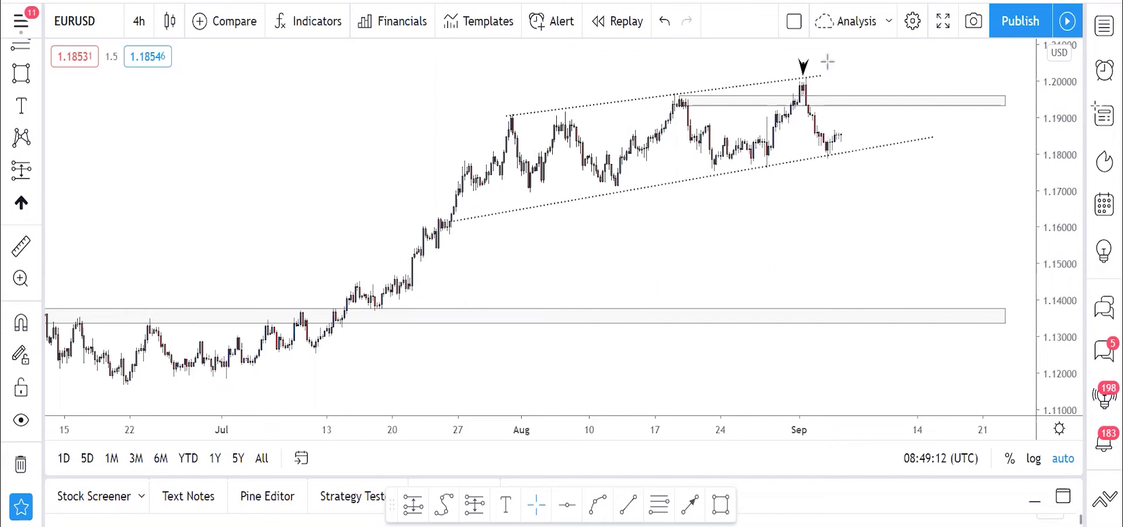
Draw an arrow from the latest candle up to resistance, then a second down to about 1.171.
{"action": "left_click", "coordinate": [689, 504]}
{"action": "left_click", "coordinate": [839, 141]}
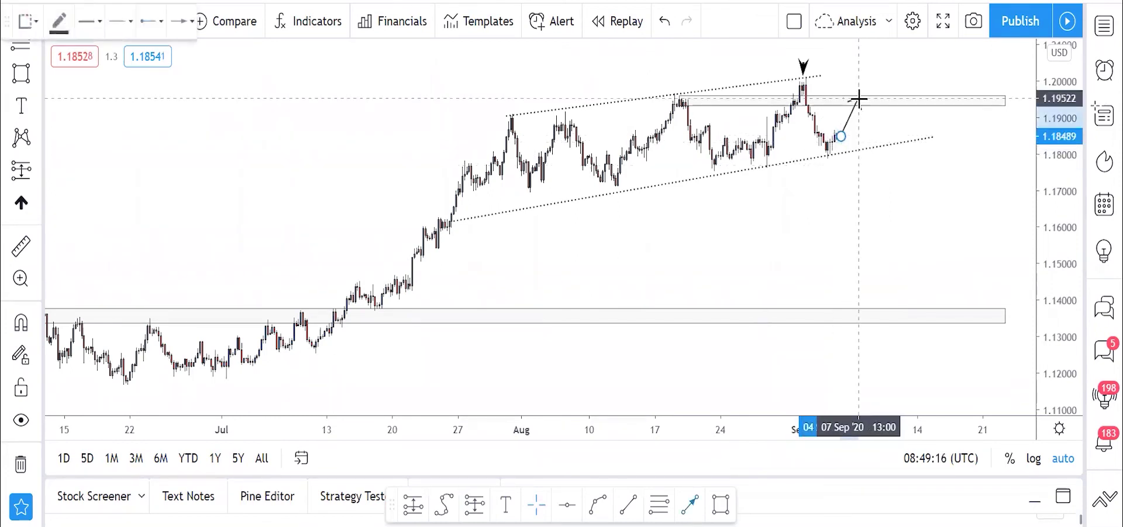
{"action": "left_click", "coordinate": [860, 98]}
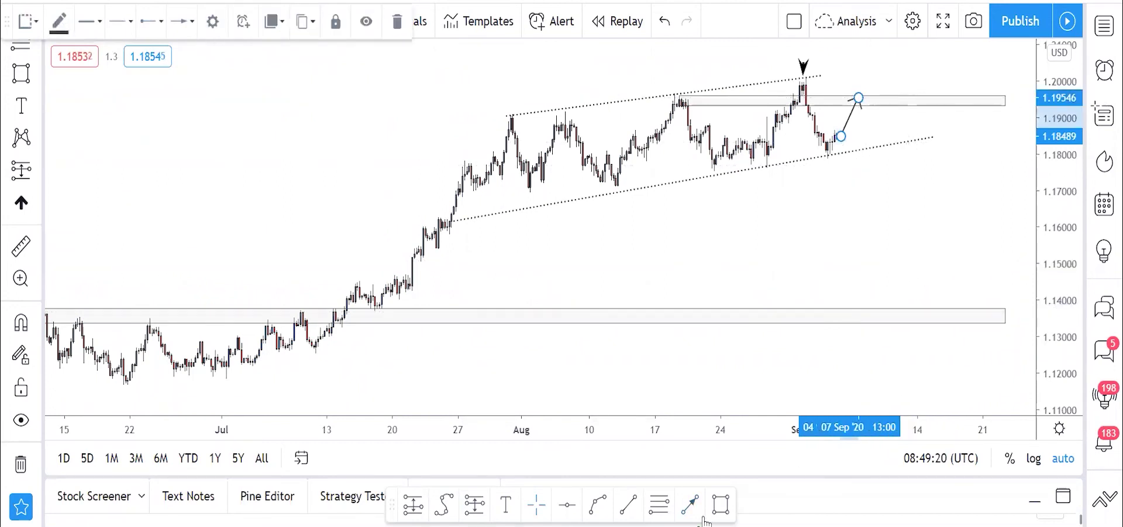
{"action": "left_click", "coordinate": [690, 504]}
{"action": "left_click", "coordinate": [862, 98]}
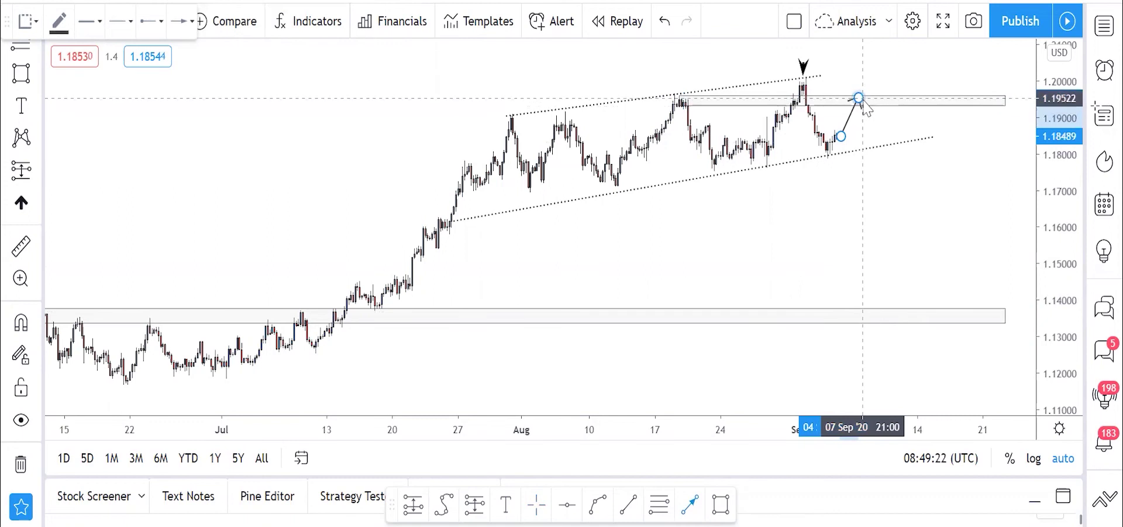
{"action": "left_click", "coordinate": [886, 186]}
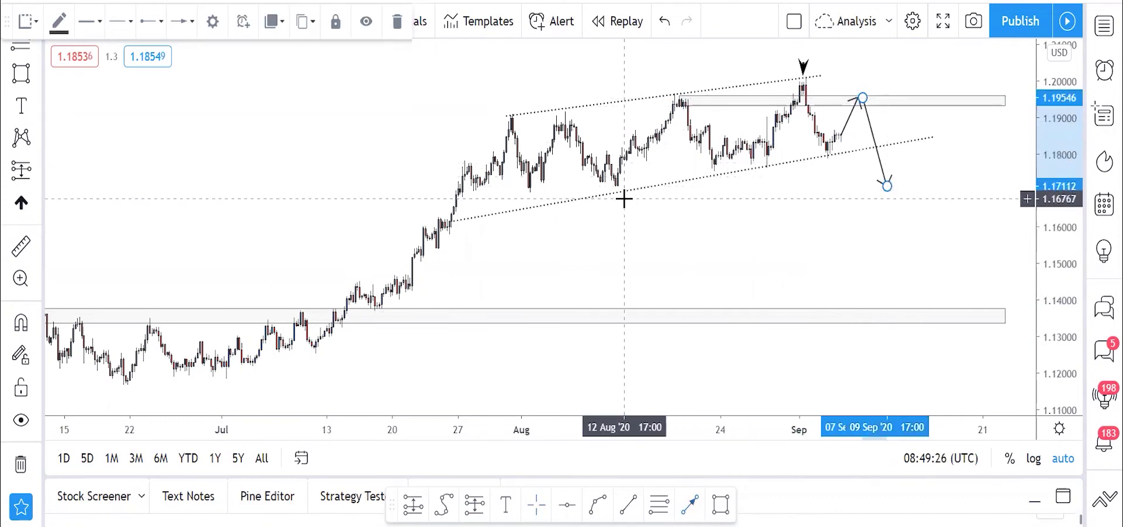
{"action": "left_click", "coordinate": [536, 504]}
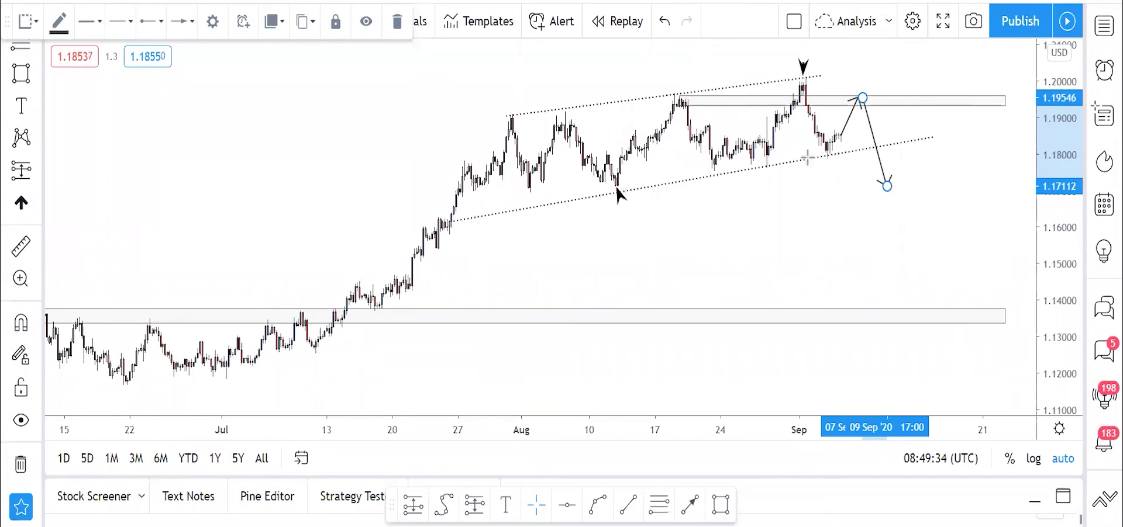
{"action": "left_click", "coordinate": [673, 91]}
{"action": "left_click", "coordinate": [799, 64]}
{"action": "left_click", "coordinate": [859, 84]}
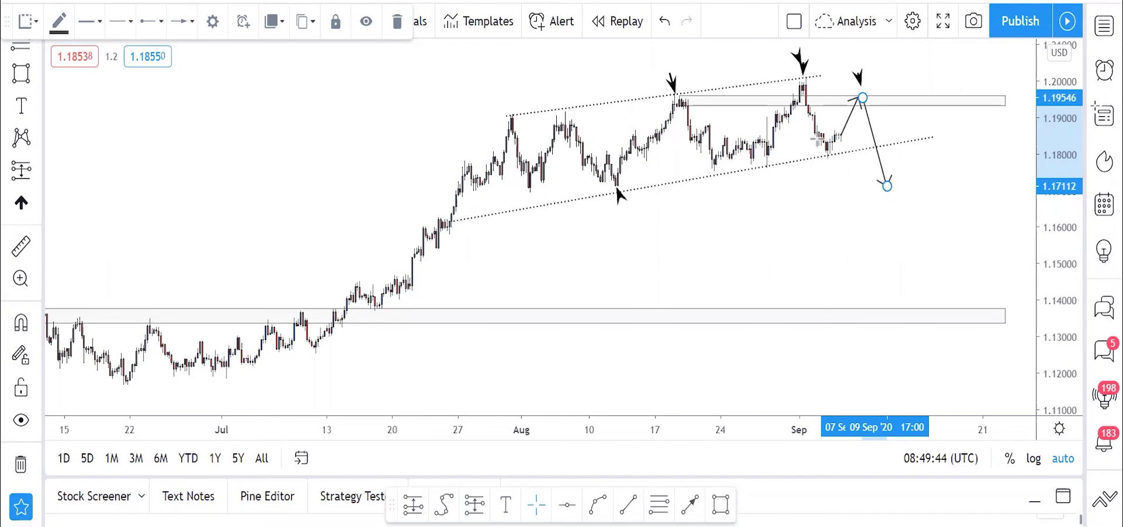
{"action": "left_click", "coordinate": [681, 93]}
{"action": "left_click", "coordinate": [862, 98]}
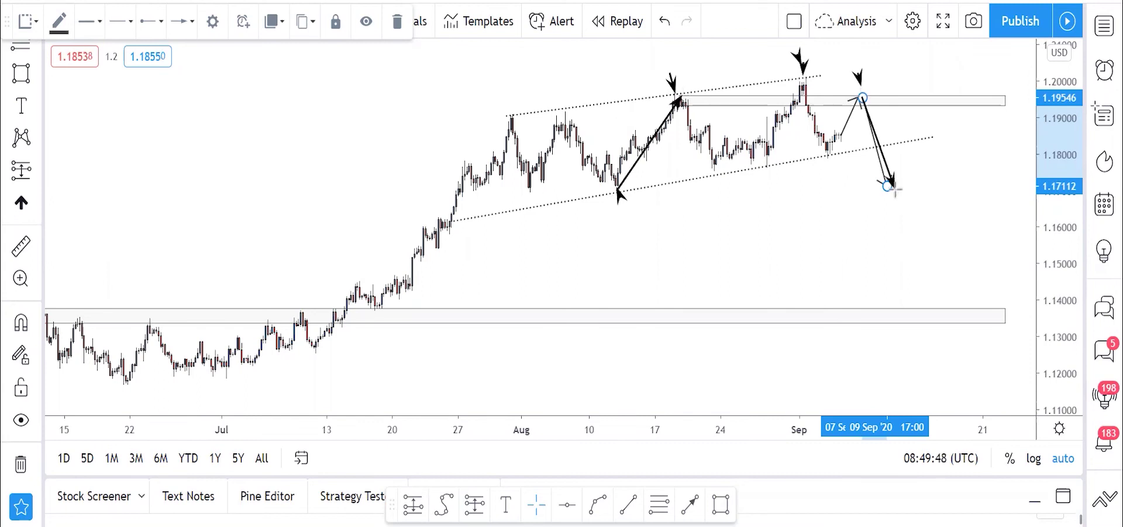
{"action": "left_click", "coordinate": [889, 187]}
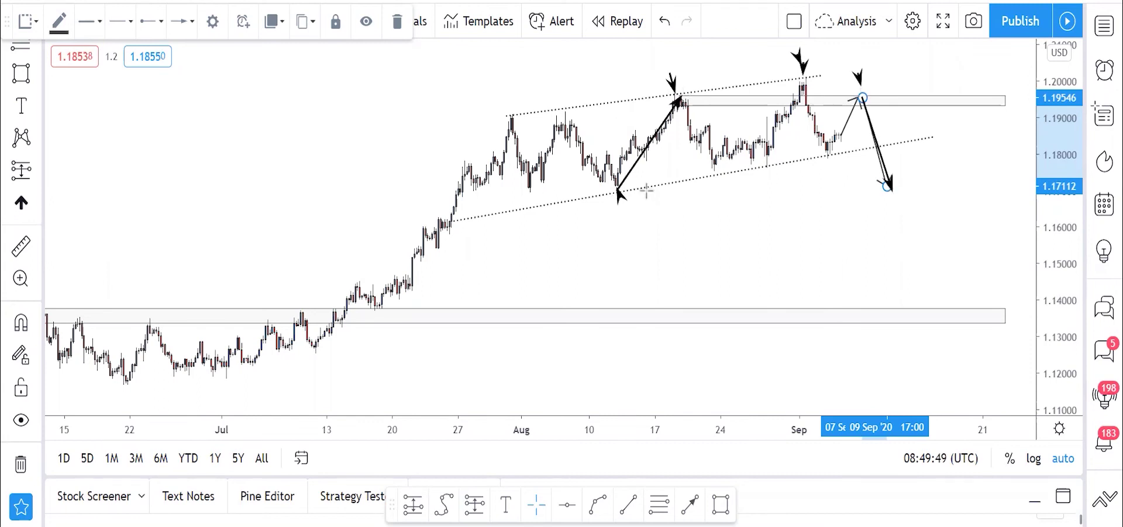
{"action": "left_click", "coordinate": [616, 192]}
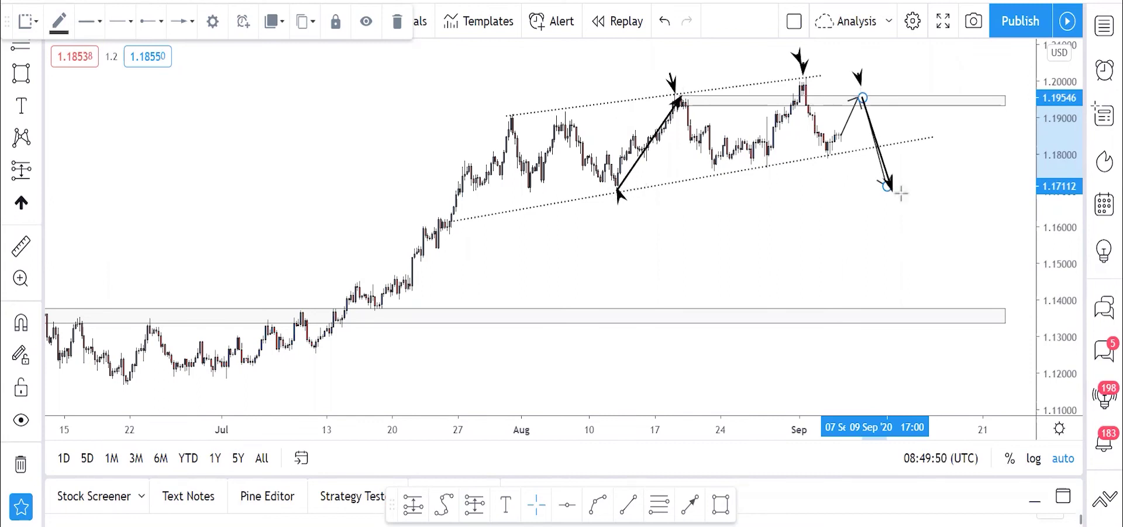
{"action": "left_click", "coordinate": [947, 191]}
{"action": "left_click", "coordinate": [1008, 191]}
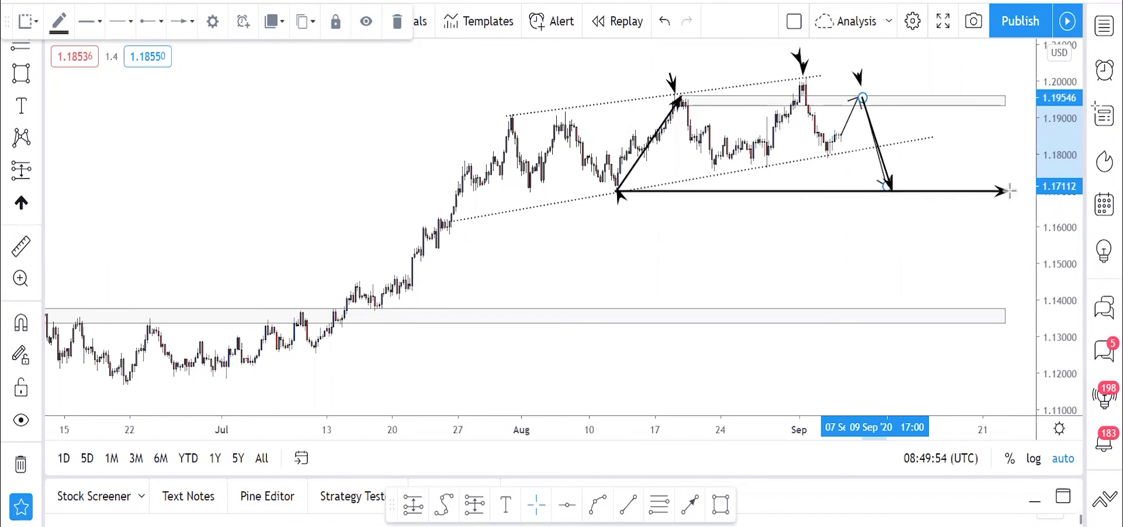
{"action": "left_click", "coordinate": [889, 187]}
{"action": "left_click", "coordinate": [918, 140]}
{"action": "left_click", "coordinate": [824, 158]}
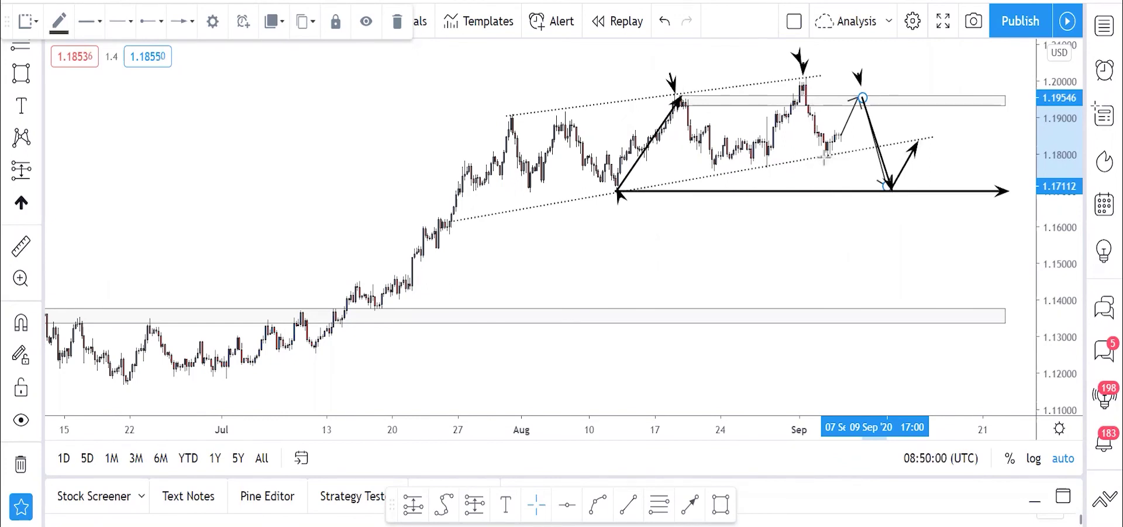
{"action": "left_click", "coordinate": [837, 156]}
{"action": "left_click", "coordinate": [918, 142]}
{"action": "left_click", "coordinate": [980, 308]}
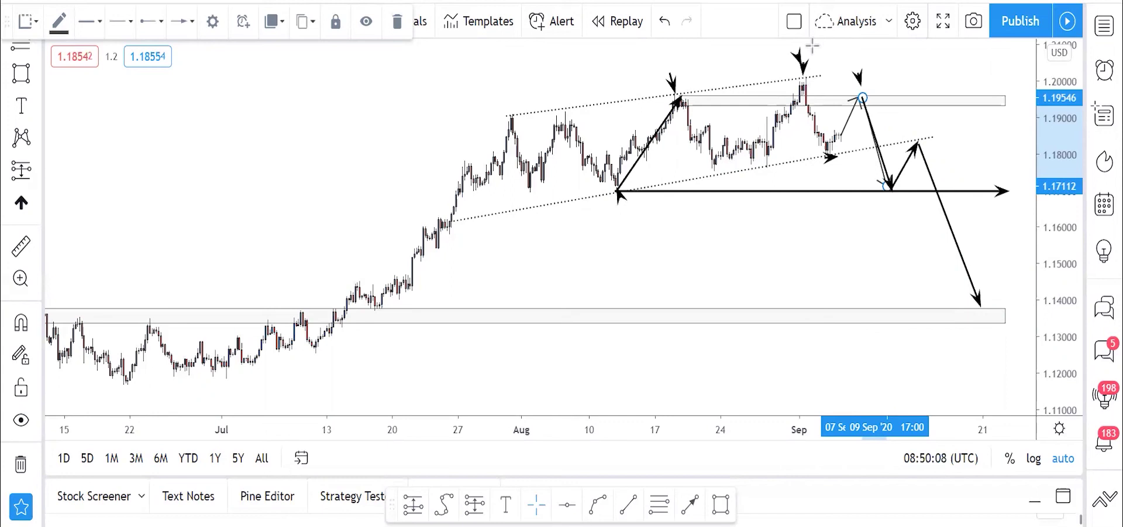
{"action": "key", "text": "ctrl+z"}
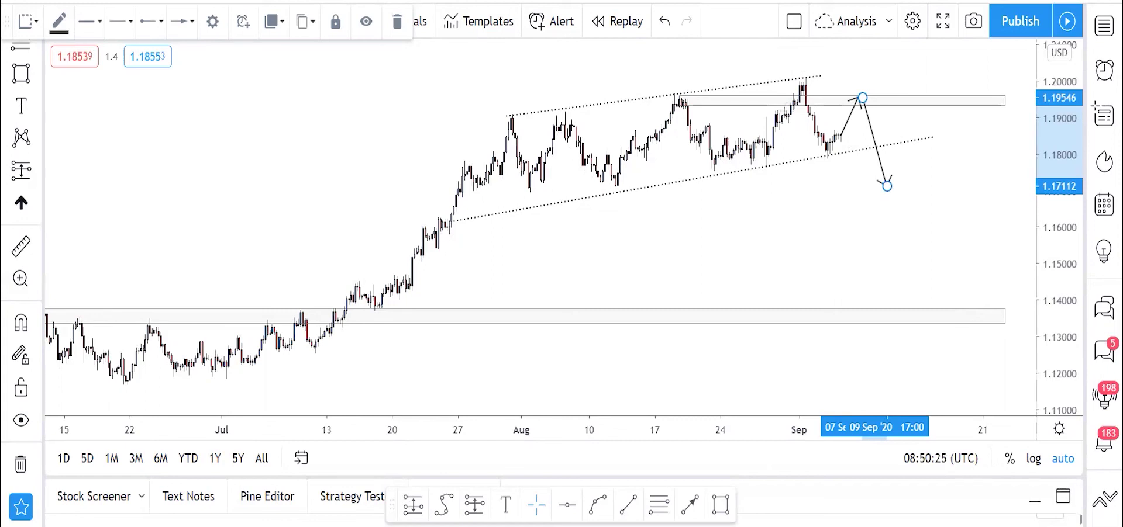
{"action": "left_click", "coordinate": [671, 84]}
{"action": "left_click", "coordinate": [817, 77]}
{"action": "left_click", "coordinate": [835, 157]}
{"action": "left_click_drag", "start_coordinate": [844, 110], "coordinate": [917, 110]}
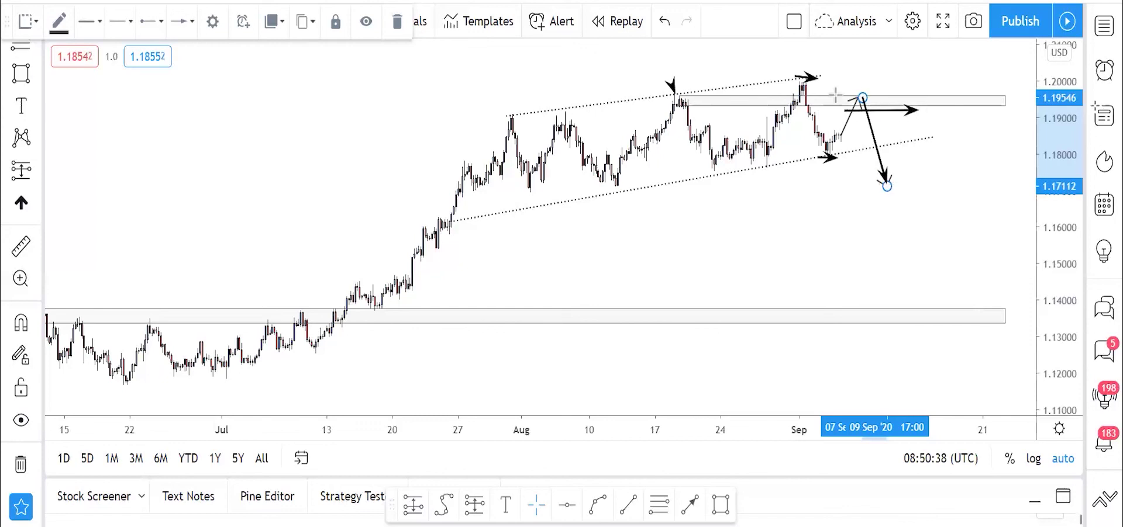
{"action": "key", "text": "ctrl+z"}
{"action": "key", "text": "ctrl+z"}
{"action": "key", "text": "ctrl+z"}
{"action": "key", "text": "ctrl+z"}
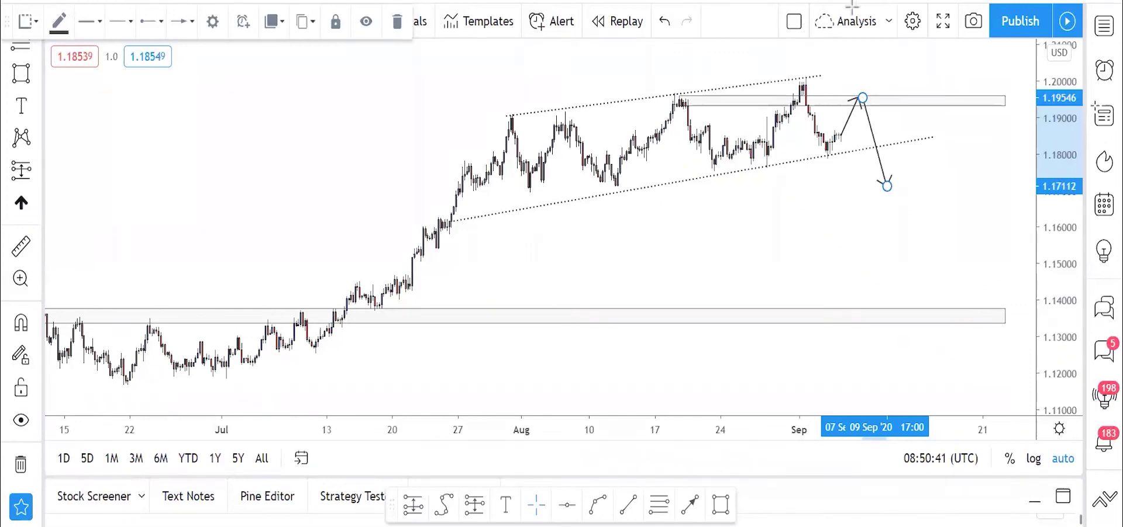
Place a short position at the resistance peak with stop near 1.19989 and target 1.13816.
{"action": "left_click", "coordinate": [496, 491]}
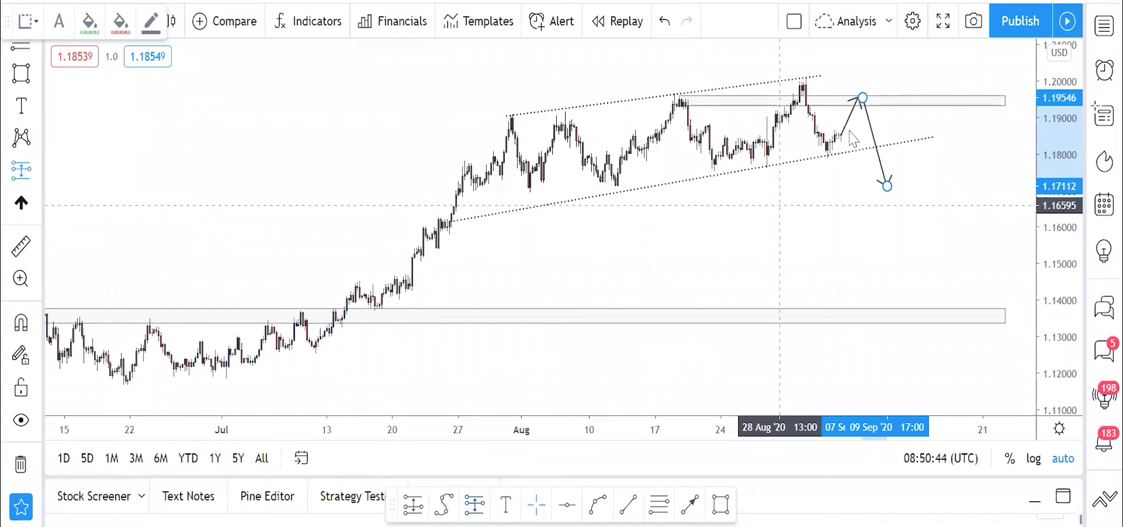
{"action": "left_click", "coordinate": [863, 100]}
{"action": "mouse_move", "coordinate": [865, 105]}
{"action": "left_mouse_down"}
{"action": "mouse_move", "coordinate": [945, 114]}
{"action": "mouse_move", "coordinate": [880, 117]}
{"action": "left_mouse_up"}
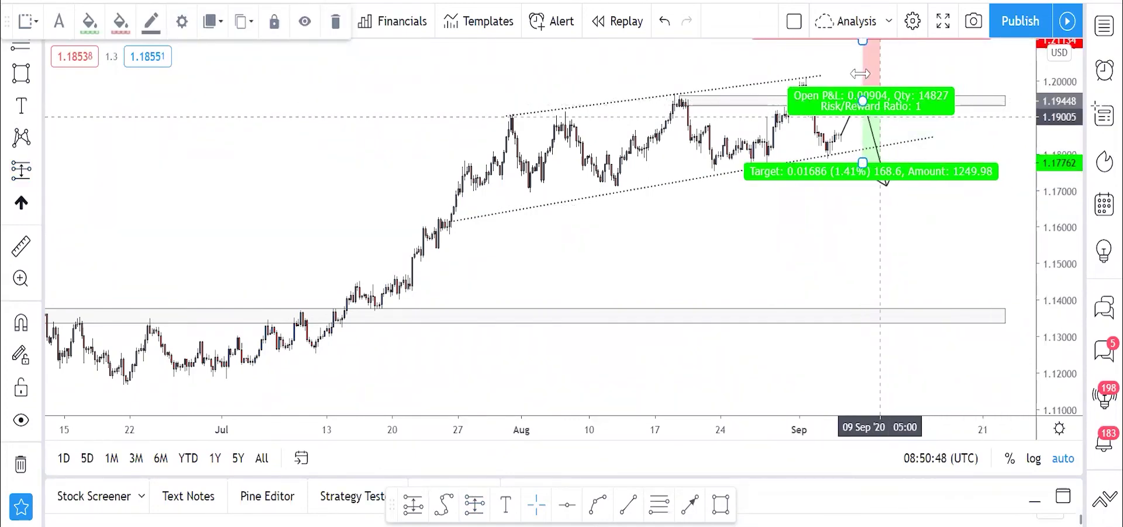
{"action": "left_click_drag", "start_coordinate": [862, 40], "coordinate": [862, 80]}
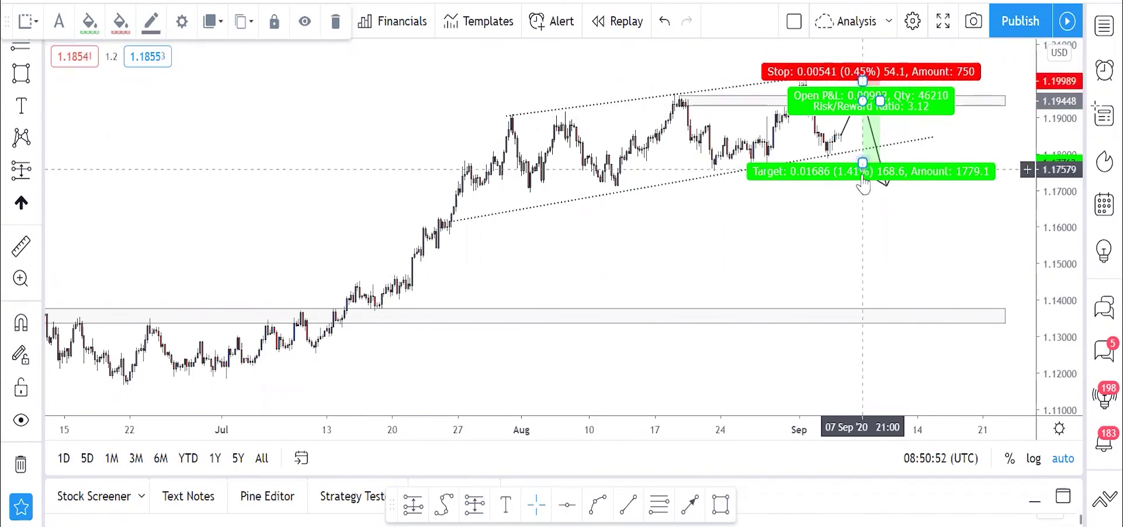
{"action": "left_click_drag", "start_coordinate": [862, 162], "coordinate": [865, 306]}
{"action": "left_click", "coordinate": [804, 214]}
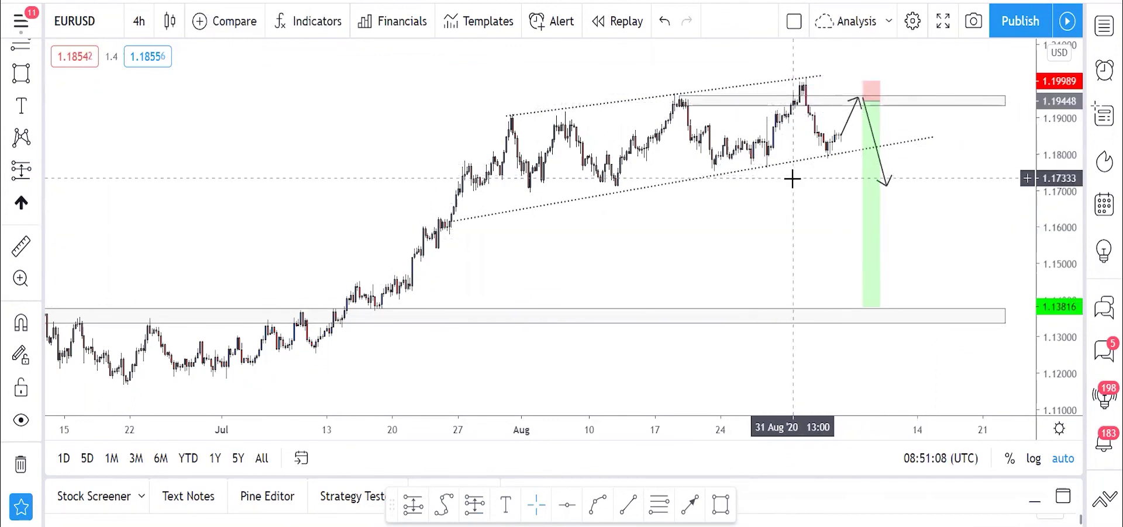
Draw an arrow up from 1.171 to the channel line, then one down into the support zone.
{"action": "left_click", "coordinate": [690, 504]}
{"action": "left_click", "coordinate": [888, 187]}
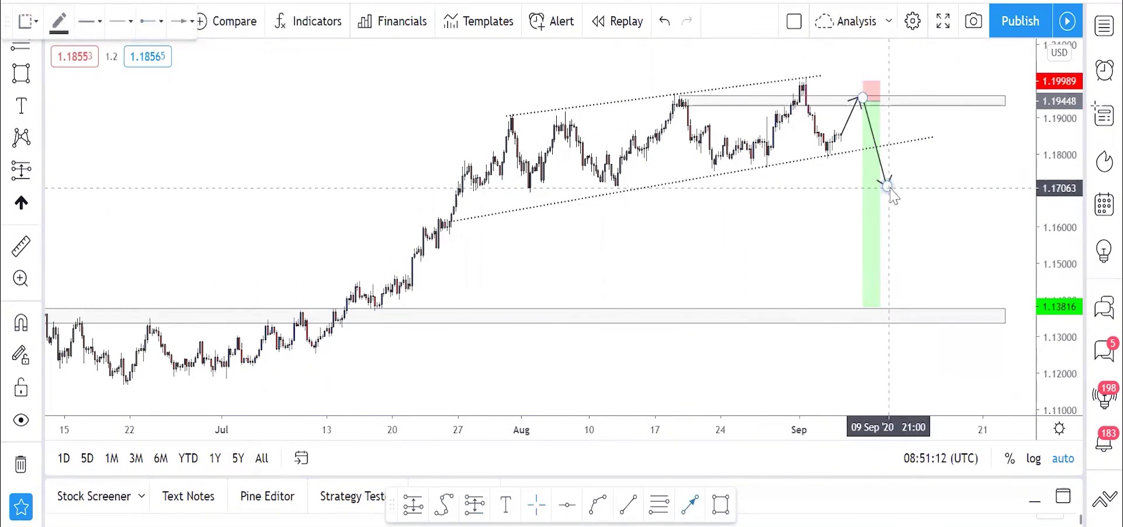
{"action": "left_click", "coordinate": [906, 151]}
{"action": "left_click_drag", "start_coordinate": [911, 147], "coordinate": [917, 140]}
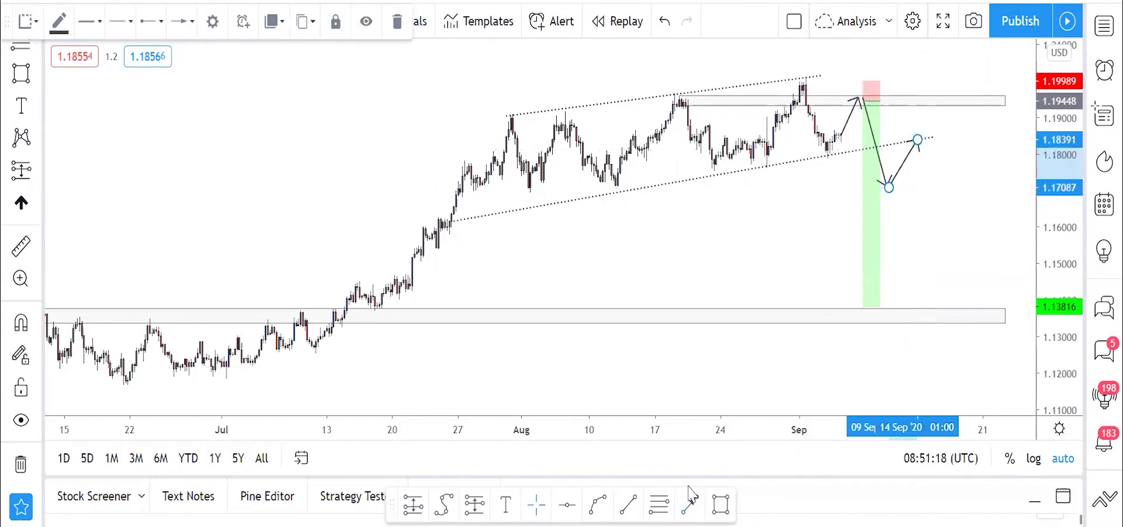
{"action": "left_click", "coordinate": [690, 507]}
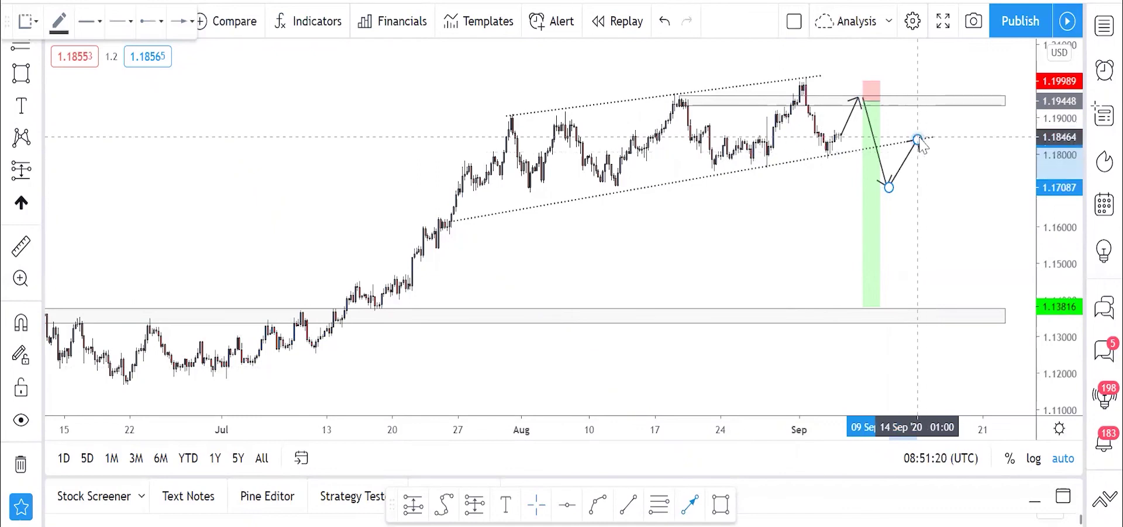
{"action": "left_click_drag", "start_coordinate": [916, 137], "coordinate": [971, 310]}
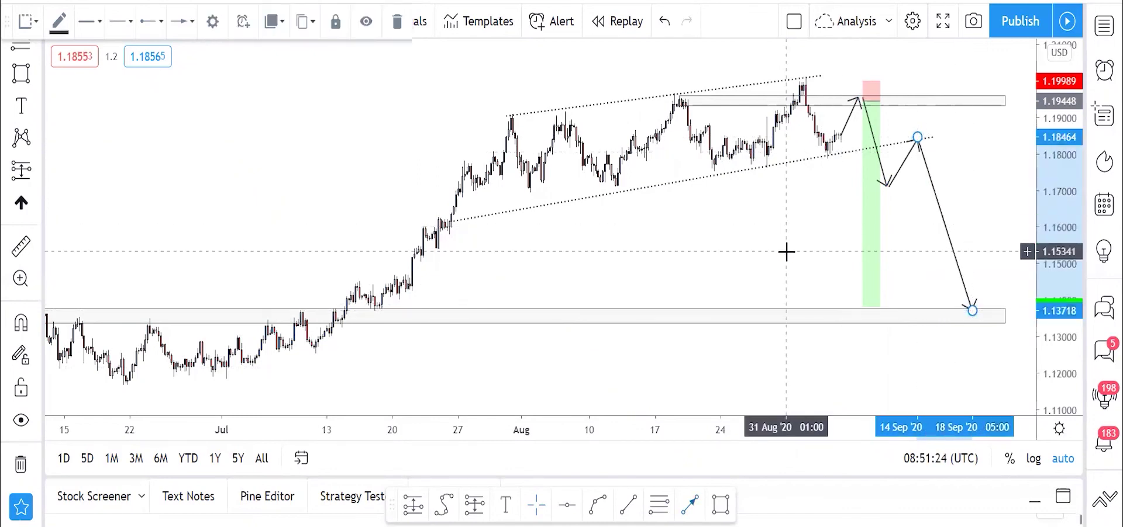